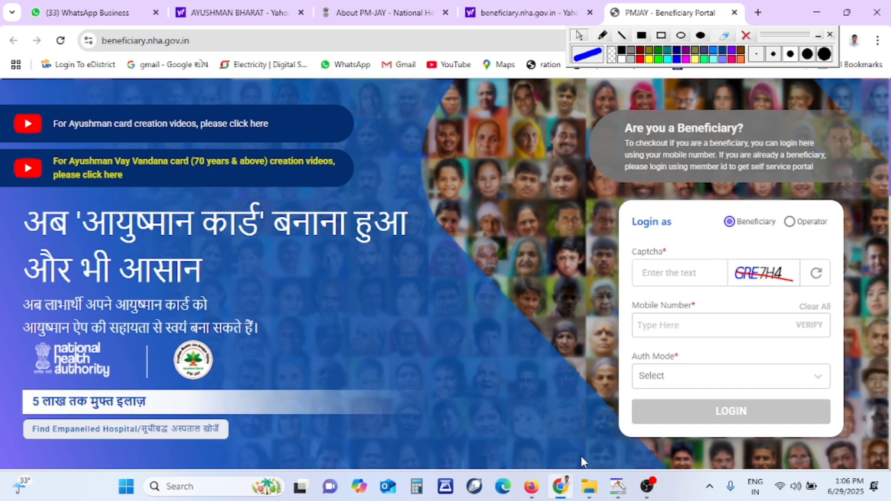
Return to the AYUSHMAN BHARAT search results and outline the search term and the About PM-JAY result with red rectangles
left_click(237, 18)
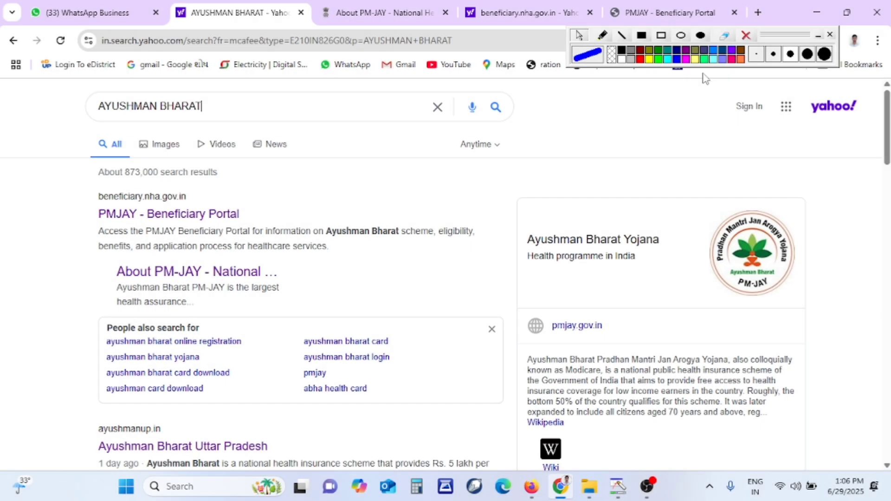
left_click(663, 36)
left_click(774, 49)
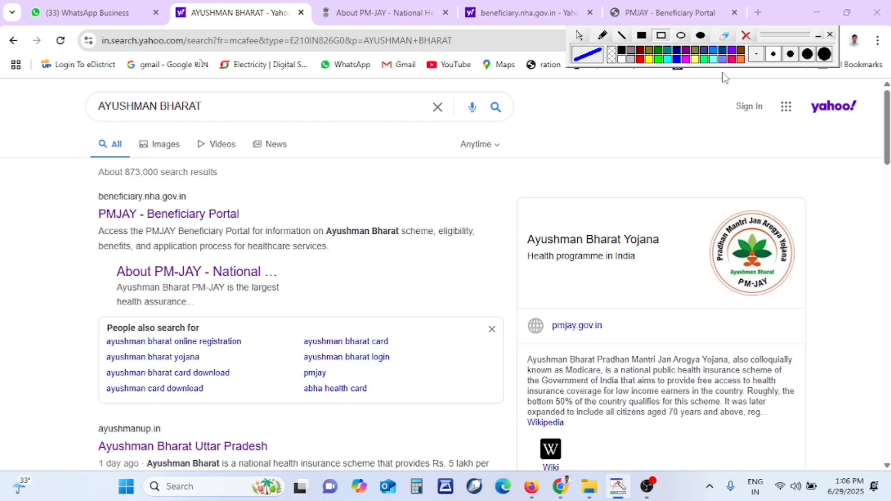
left_click(640, 59)
left_click_drag(75, 91, 216, 117)
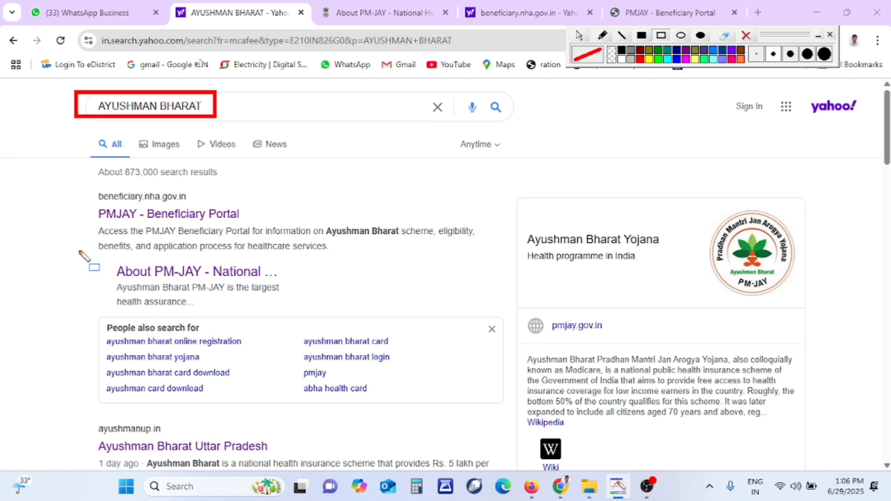
mouse_move(79, 251)
left_mouse_down()
mouse_move(199, 284)
mouse_move(312, 301)
mouse_move(322, 311)
left_mouse_up()
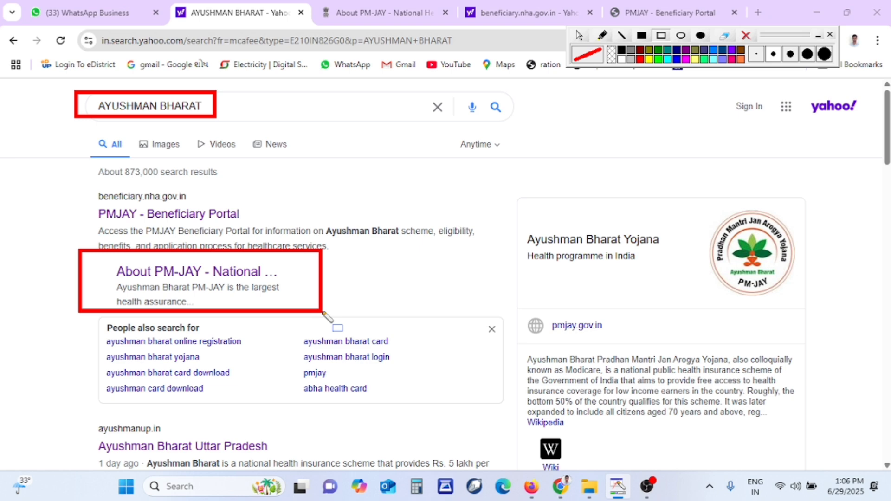
Clear the drawn outlines and open the About PM-JAY - National Health Authority search result
left_click(746, 35)
left_click(580, 37)
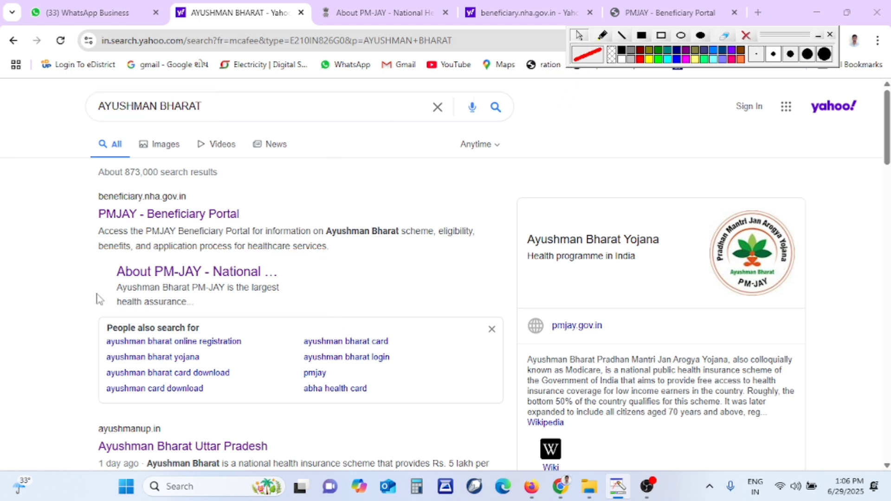
left_click(241, 273)
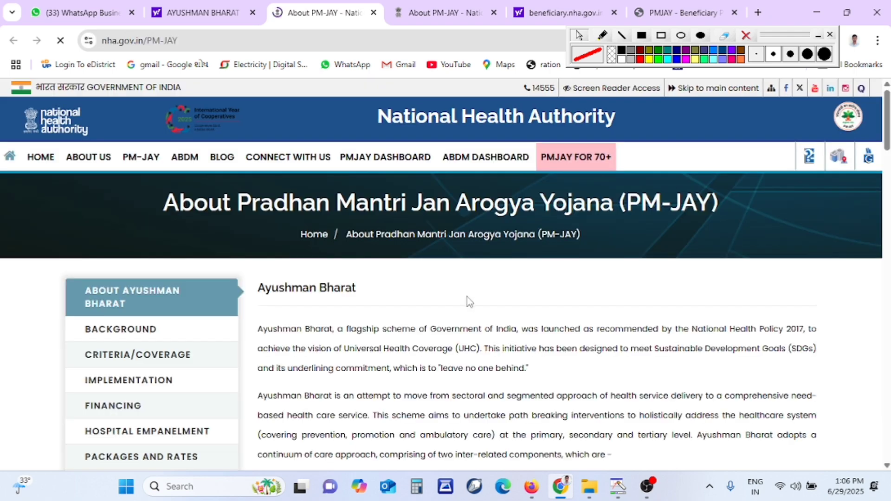
Outline the PM-JAY logo and the grievance portal link in the page header with red rectangles
left_click(661, 36)
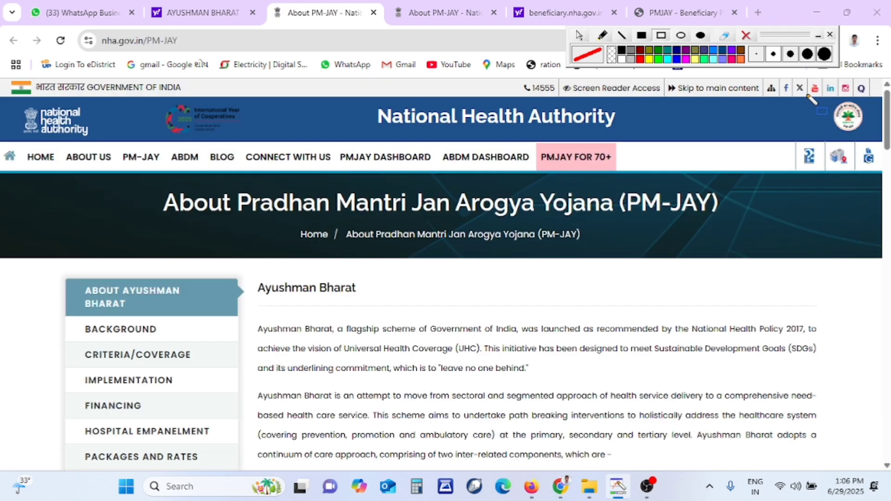
left_click_drag(806, 93, 883, 138)
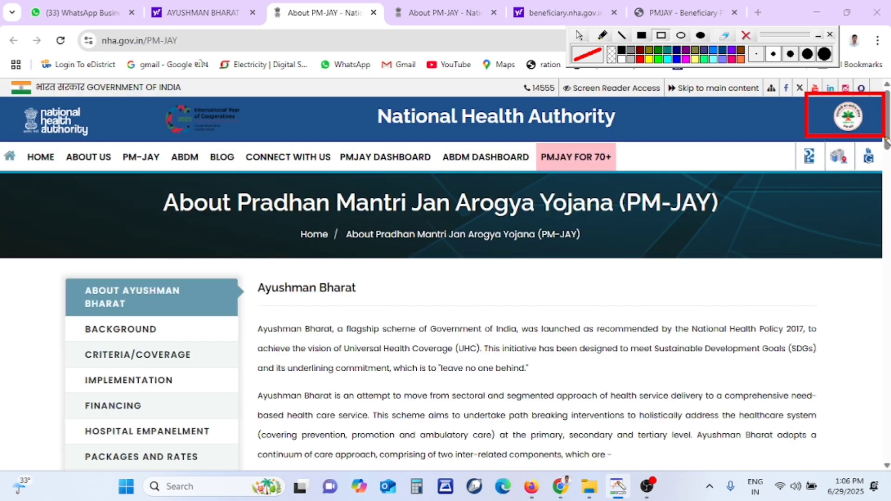
left_click_drag(853, 137, 890, 175)
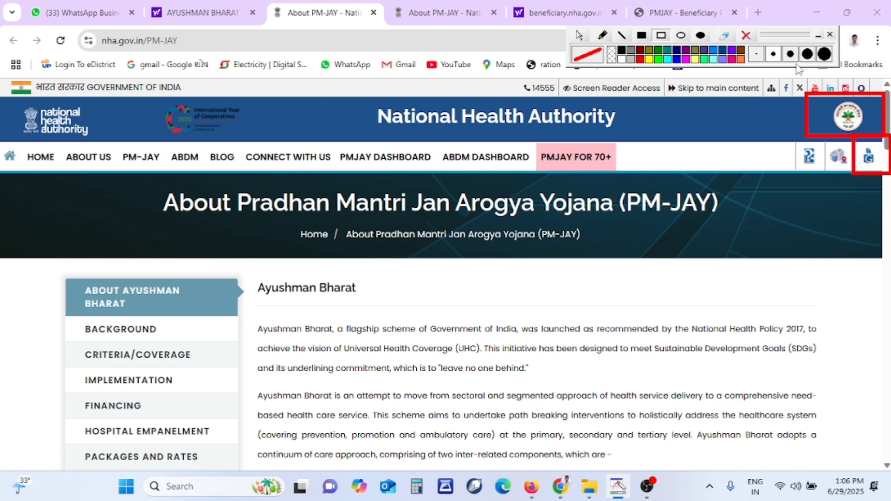
Erase the header outlines and open the linked Central Grievance Redressal and Management System site
left_click(579, 35)
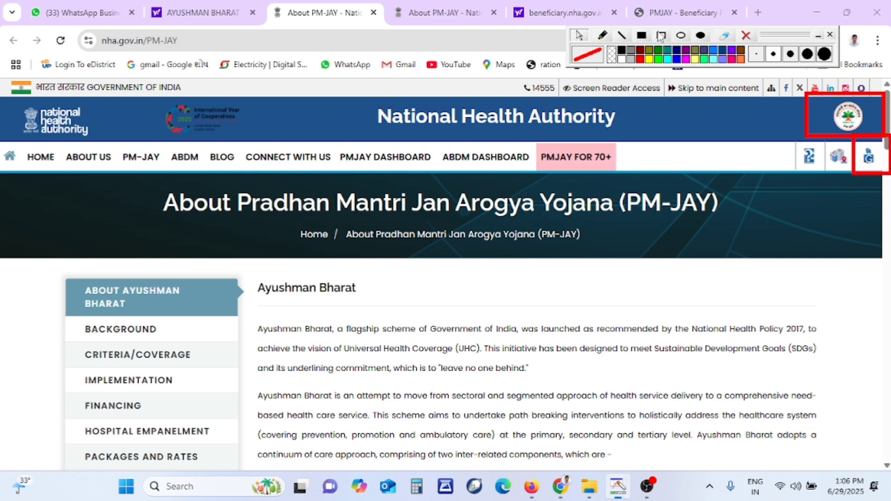
left_click(746, 35)
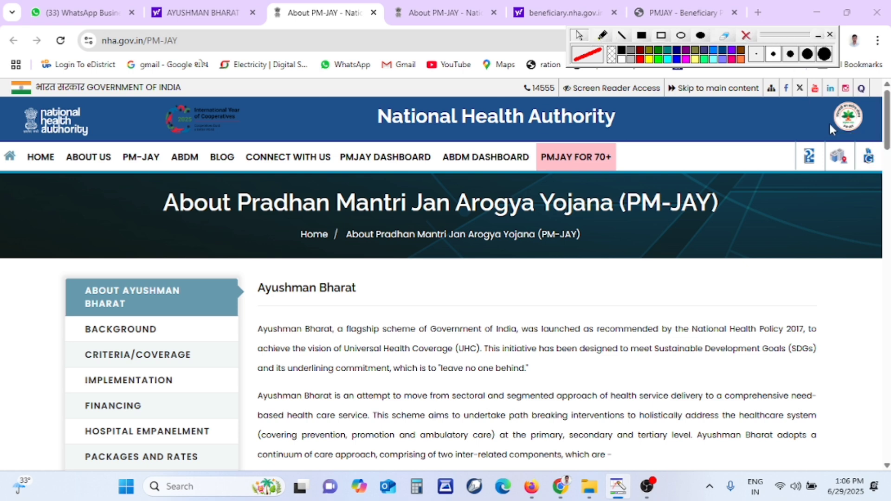
left_click(869, 160)
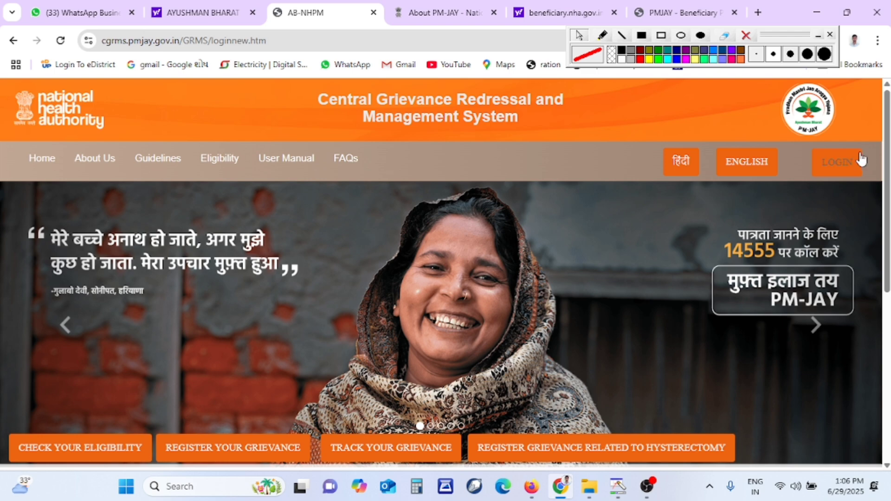
Outline the Check Your Eligibility option in red and the Register Your Grievance option in blue
scroll(642, 327, "down", 3)
mouse_move(1, 277)
left_mouse_down()
mouse_move(14, 300)
mouse_move(156, 321)
left_mouse_up()
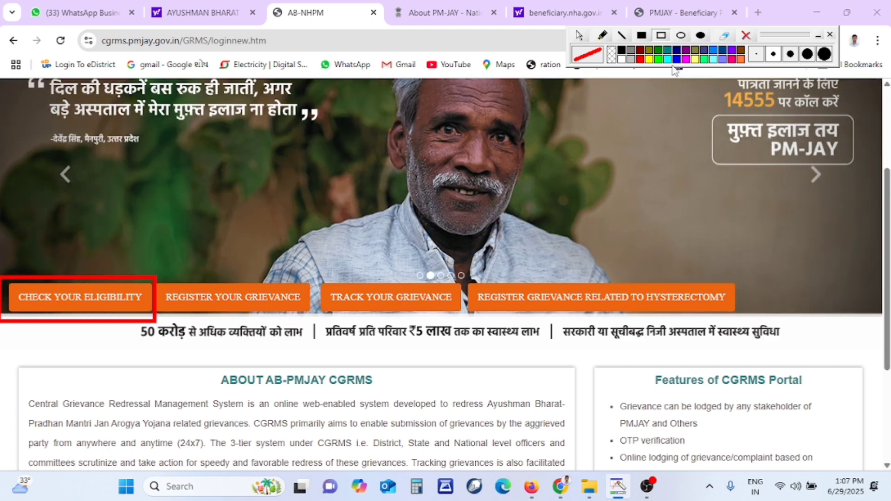
left_click(676, 59)
mouse_move(142, 269)
left_mouse_down()
mouse_move(243, 322)
mouse_move(315, 323)
left_mouse_up()
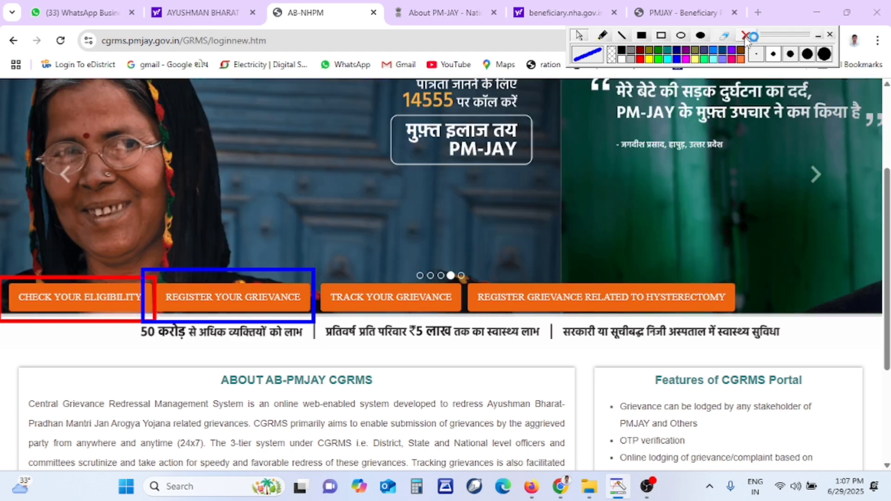
Remove the drawn outlines and open the Register Your Grievance page
left_click(746, 37)
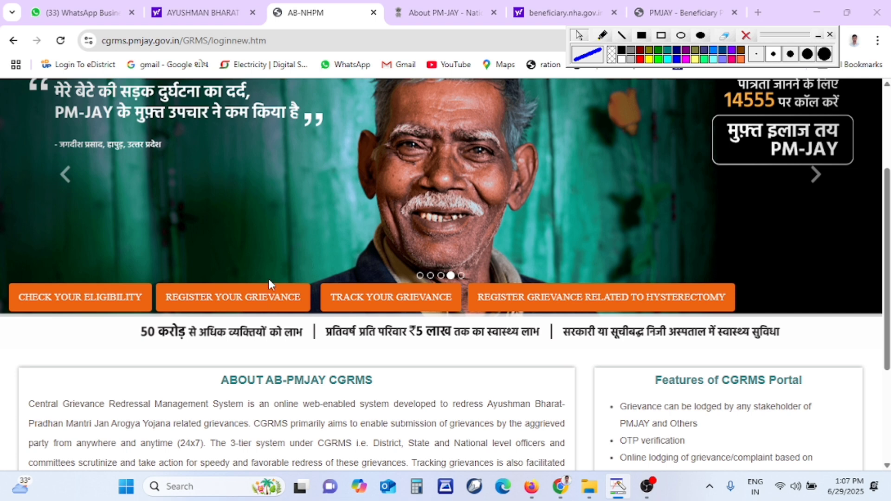
left_click(259, 306)
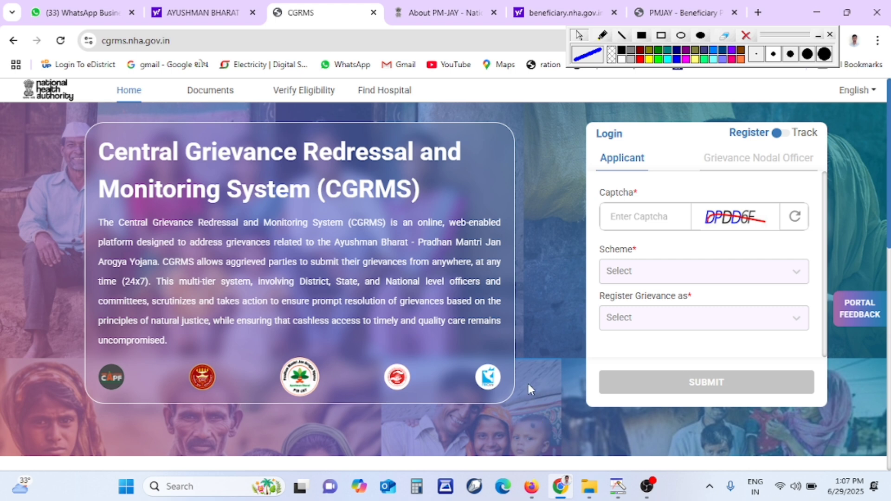
Outline the Login Applicant heading, the Register option and the Captcha field of the grievance form with blue rectangles
left_click(661, 35)
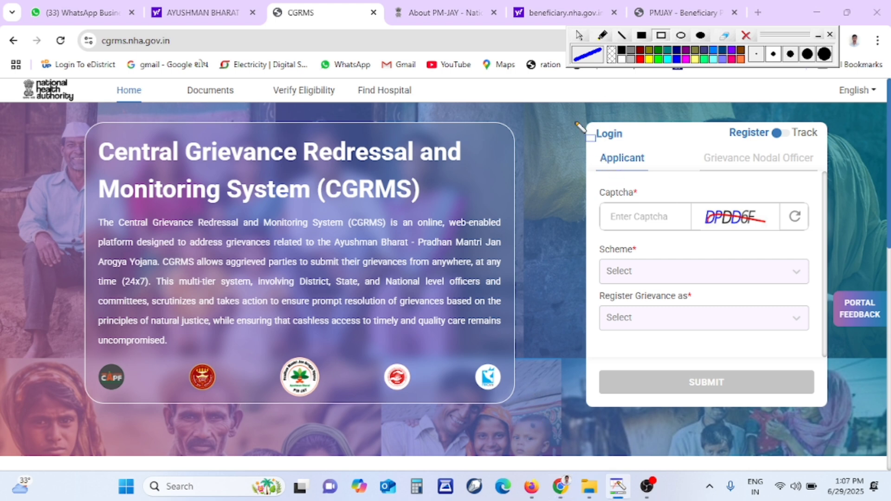
mouse_move(576, 123)
left_mouse_down()
mouse_move(599, 139)
mouse_move(658, 140)
mouse_move(658, 184)
mouse_move(654, 176)
left_mouse_up()
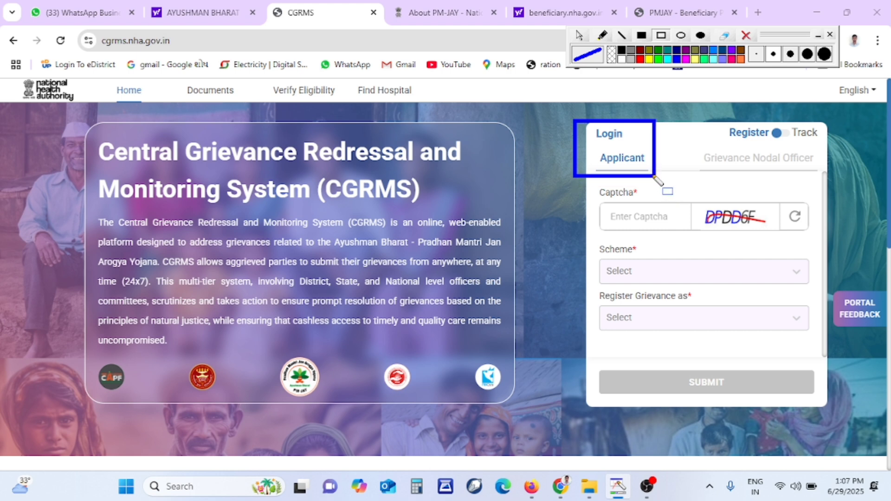
left_click_drag(711, 113, 788, 142)
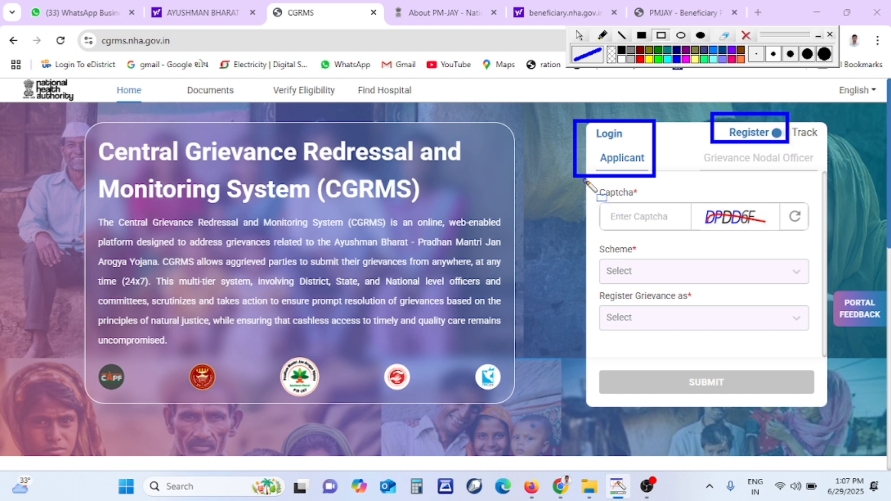
left_click_drag(585, 181, 697, 232)
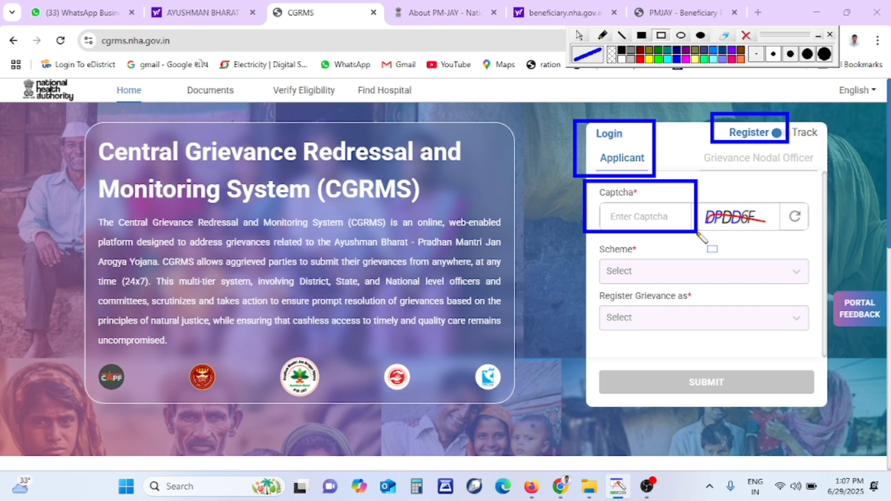
Clear the outlines from the grievance form and fill in the displayed captcha text
left_click(580, 35)
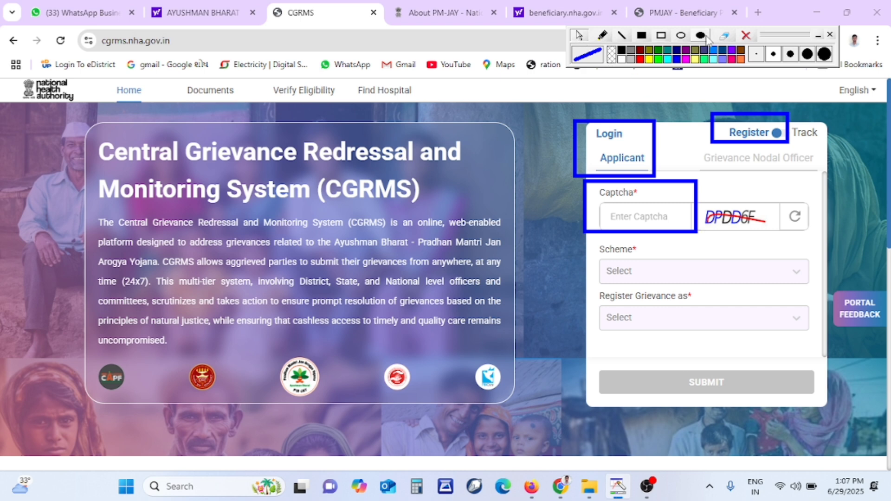
left_click(745, 37)
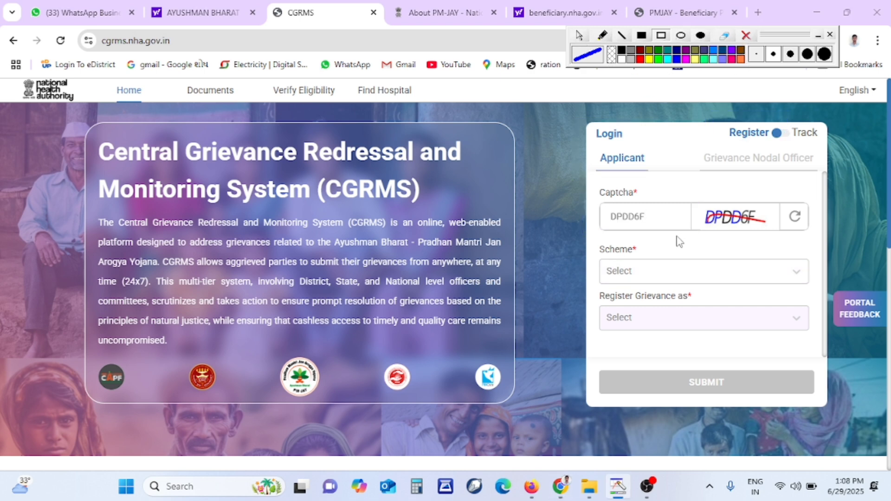
Temporarily outline the Scheme label in blue and set the scheme to Pradhan Mantri Jan Arogya Yojana (PMJAY)
left_click_drag(583, 239, 699, 258)
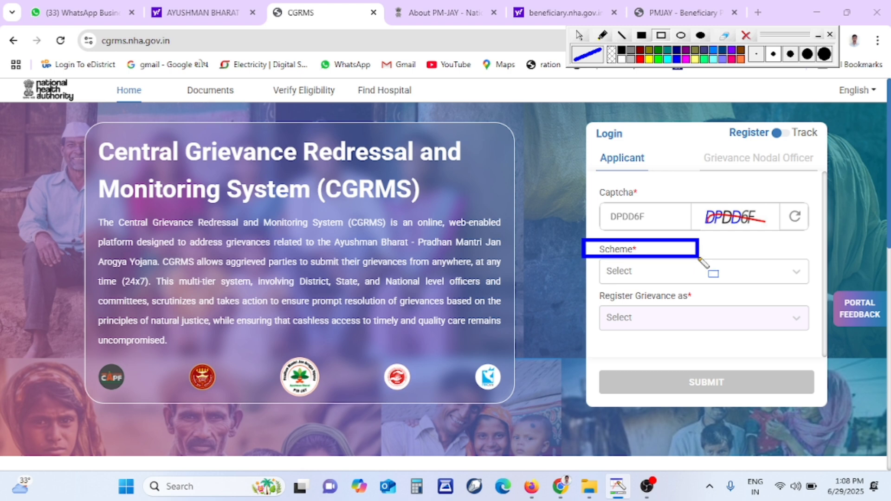
left_click(746, 35)
left_click(579, 36)
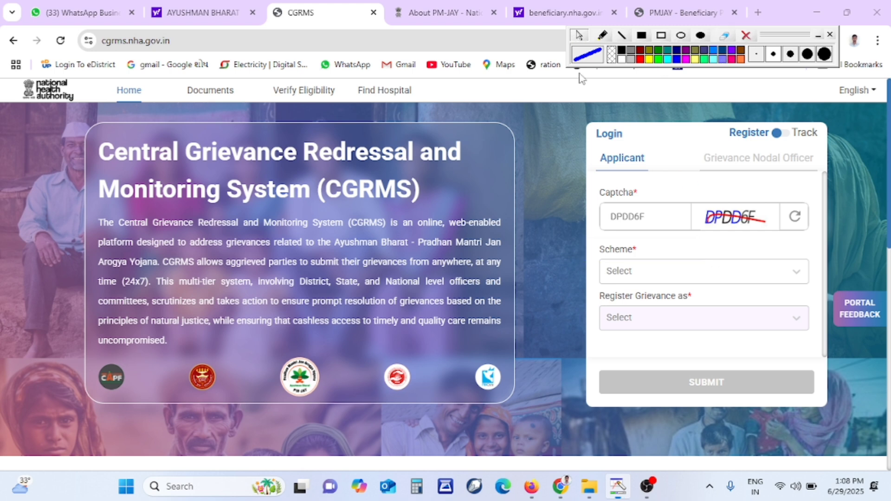
left_click(693, 273)
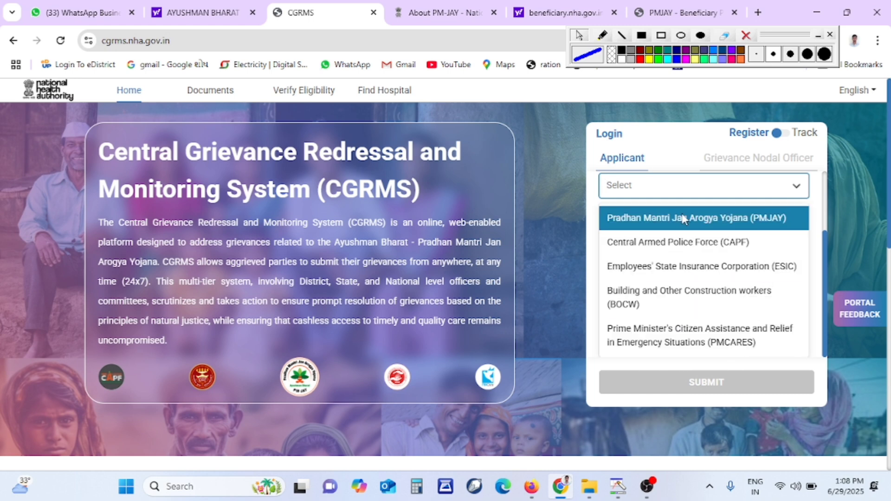
left_click(803, 225)
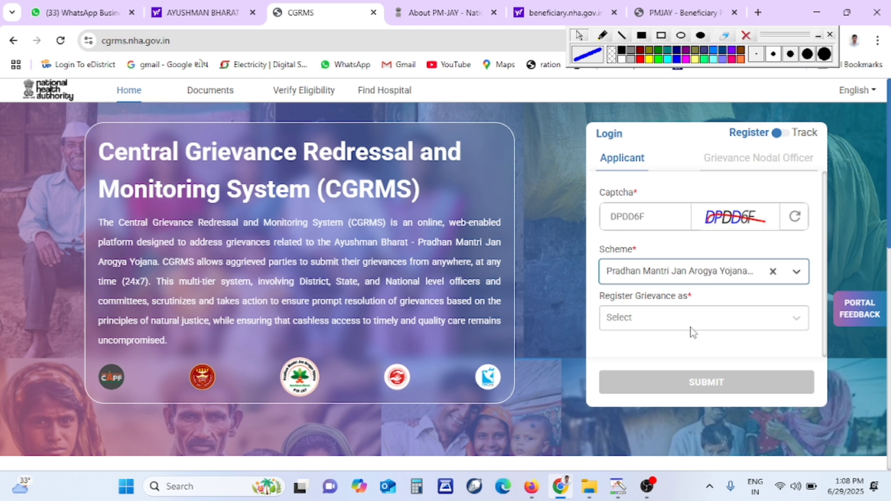
Choose Others as the type of applicant registering the grievance
left_click(774, 326)
scroll(774, 327, "down", 2)
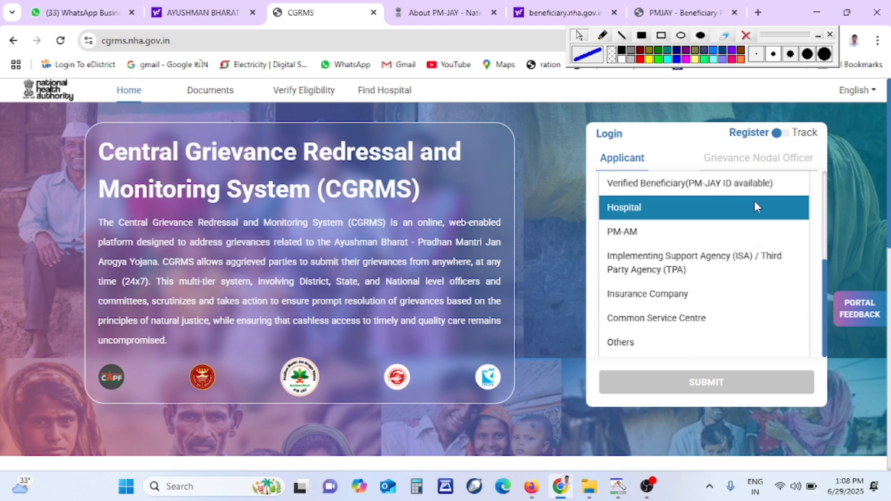
left_click(799, 351)
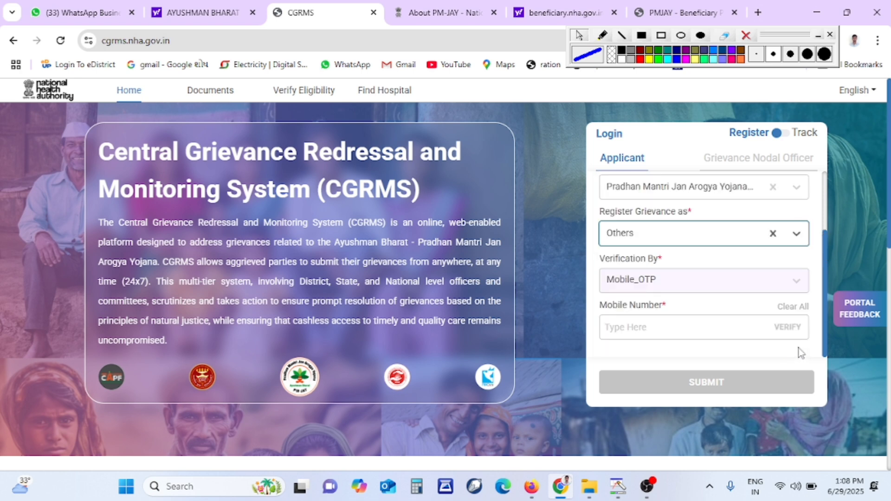
Outline the empty Mobile Number field with a blue rectangle and erase it again
left_click(662, 35)
left_click_drag(591, 313, 763, 343)
left_click(579, 36)
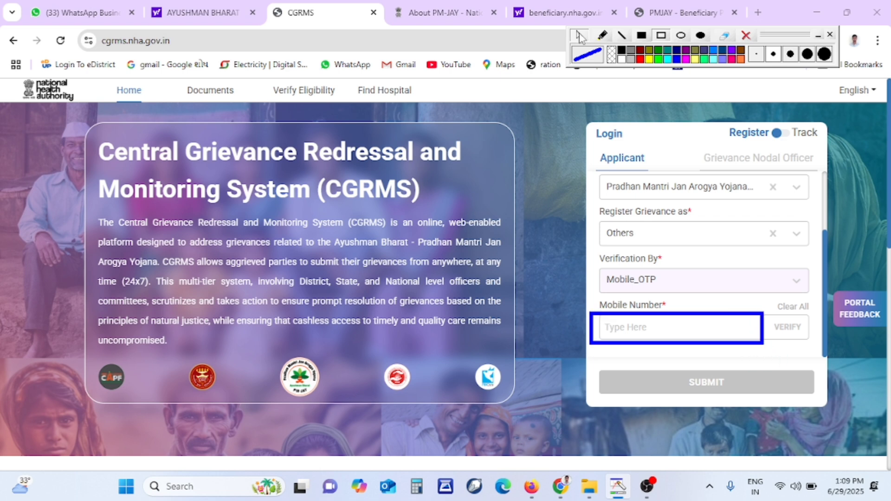
left_click(745, 35)
Enter the applicant's mobile number and request its verification by OTP
left_click(726, 326)
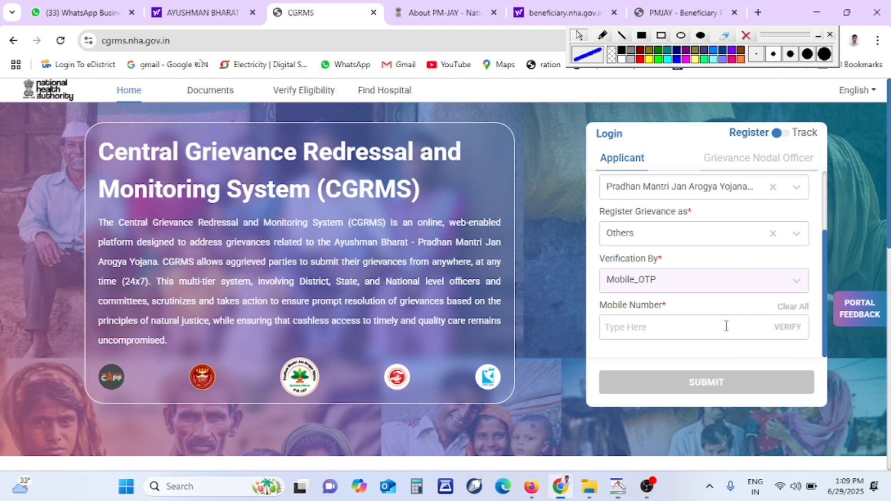
type("8")
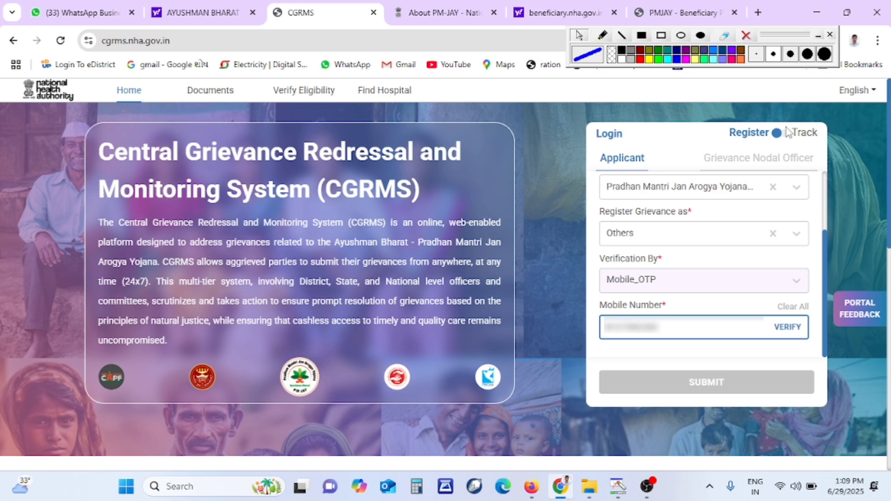
left_click(790, 327)
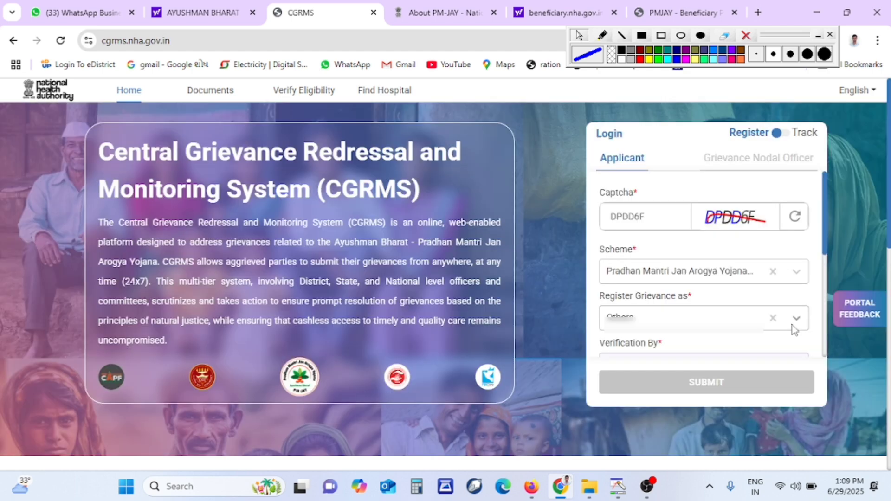
Outline the Enter OTP field of the login form with a blue rectangle
scroll(745, 236, "down", 5)
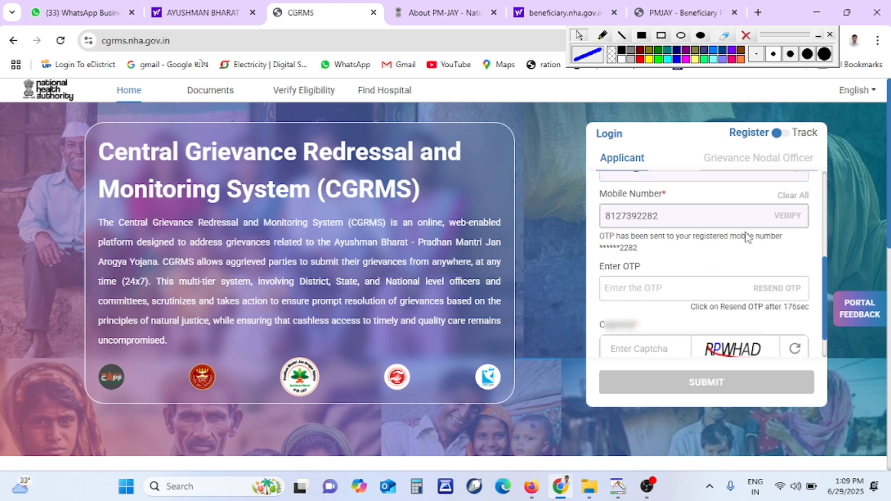
scroll(746, 236, "down", 1)
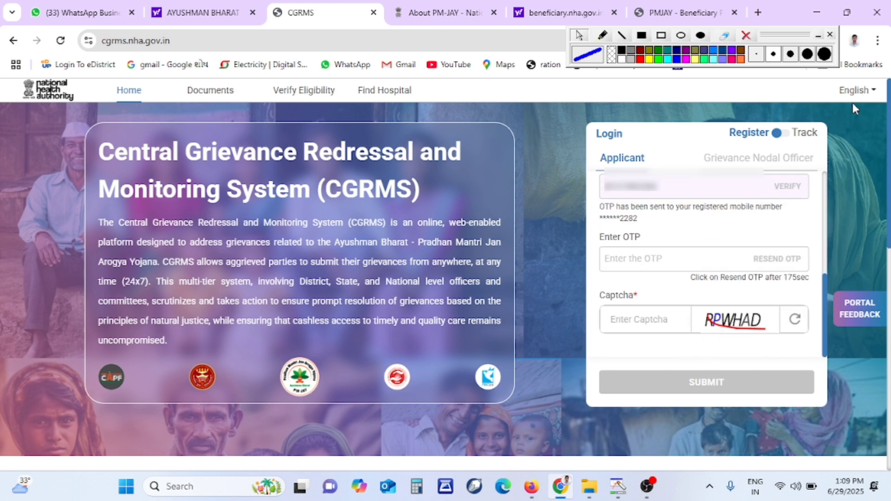
left_click(660, 36)
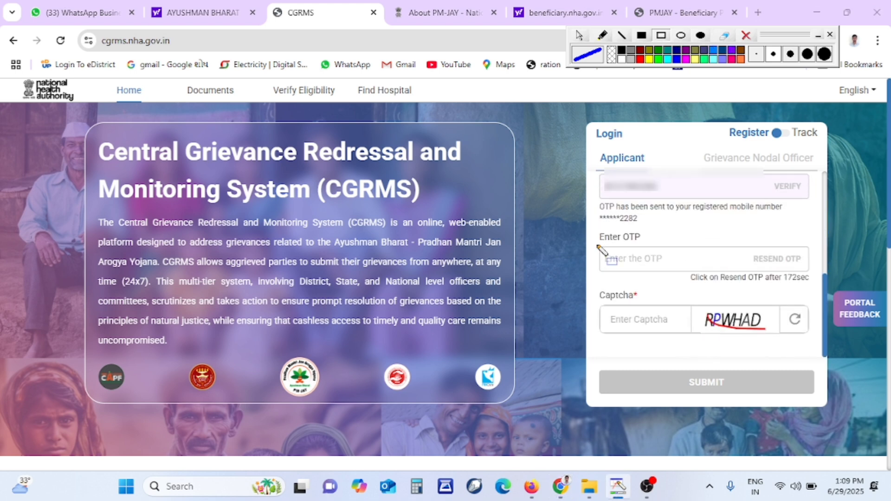
left_click_drag(594, 243, 726, 269)
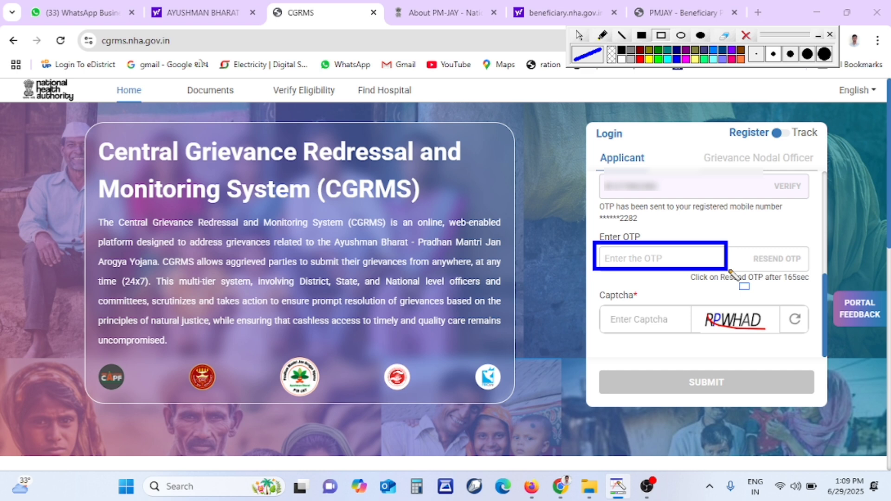
Erase the blue outline and enter the received OTP in the login form's Enter OTP field
left_click(579, 35)
left_click(746, 36)
left_click(675, 254)
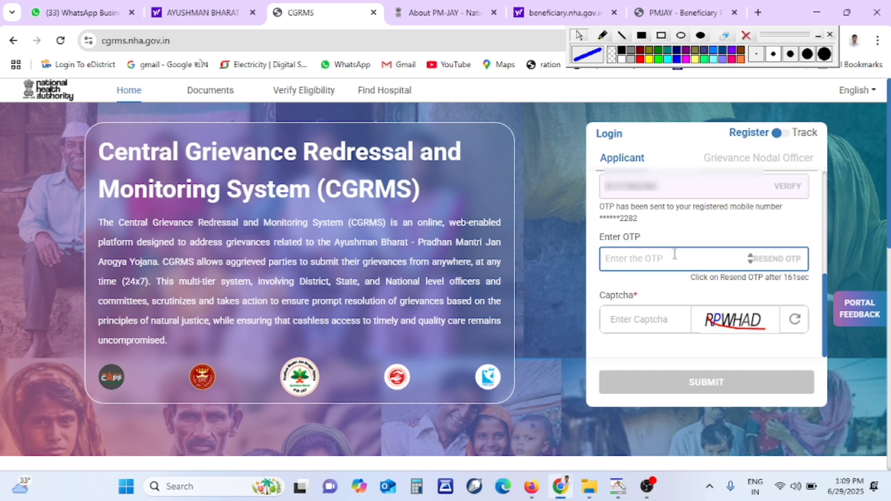
Outline the empty Enter Captcha field with a blue rectangle and erase it again
left_click(661, 37)
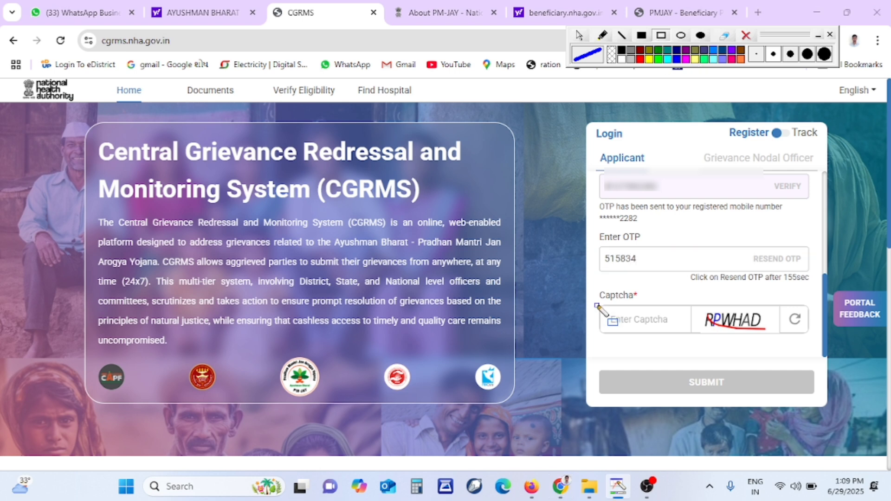
left_click_drag(596, 305, 695, 333)
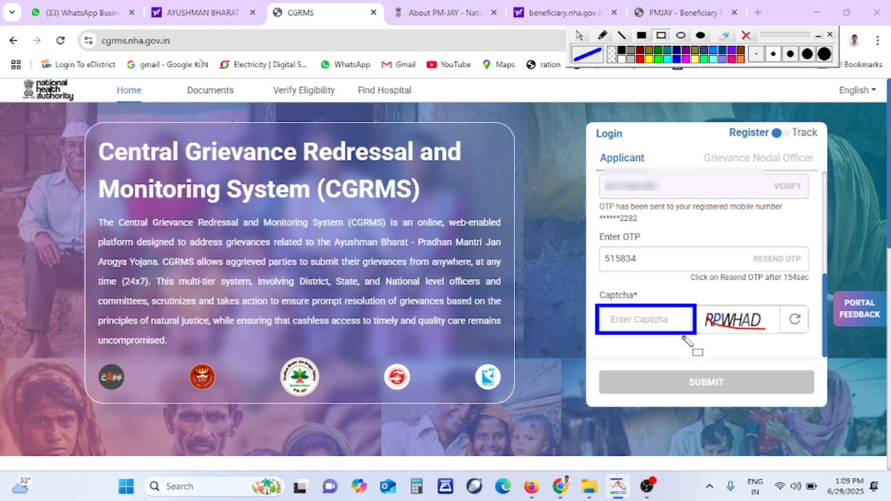
left_click(746, 36)
Fill in the captcha text as displayed and submit the applicant login form
left_click(580, 36)
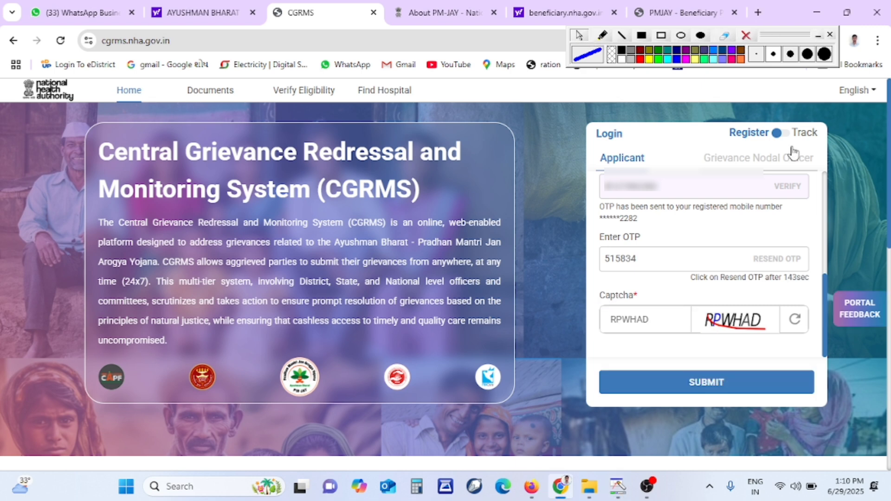
left_click(794, 384)
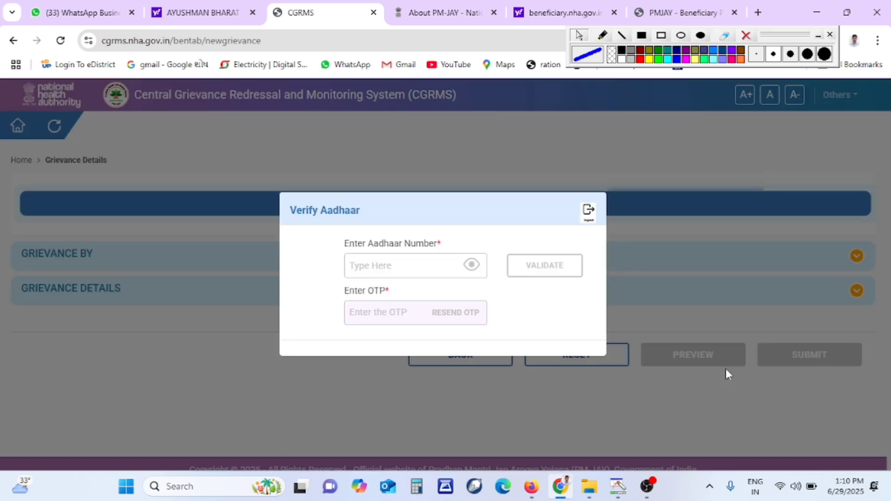
Outline the Verify Aadhaar dialog and its Aadhaar number field with blue rectangles, and erase both again
left_click(664, 40)
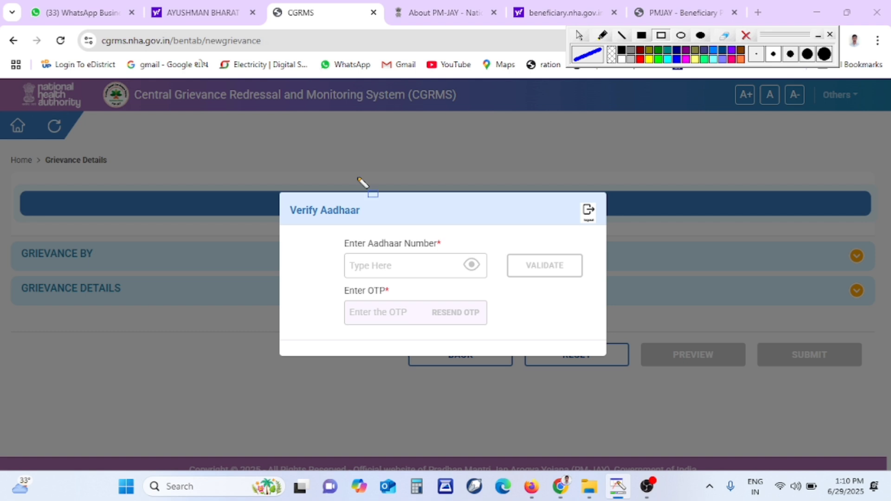
mouse_move(235, 168)
left_mouse_down()
mouse_move(497, 338)
mouse_move(616, 365)
left_mouse_up()
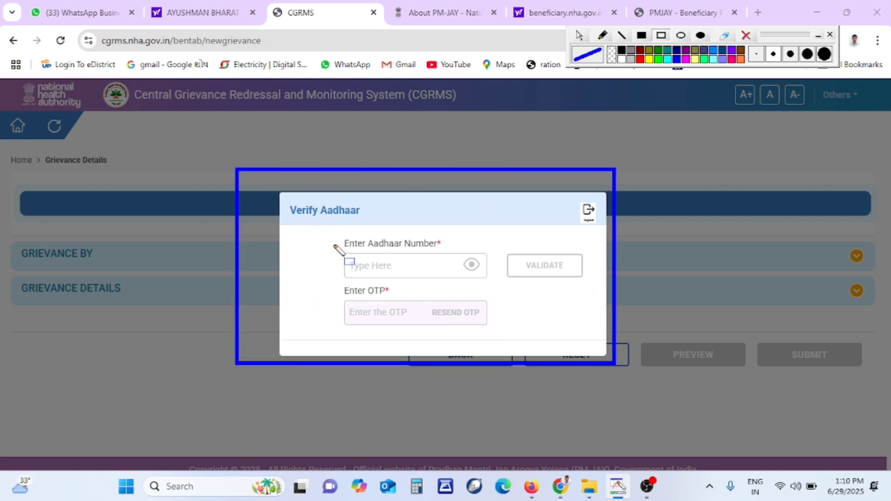
left_click_drag(331, 244, 484, 280)
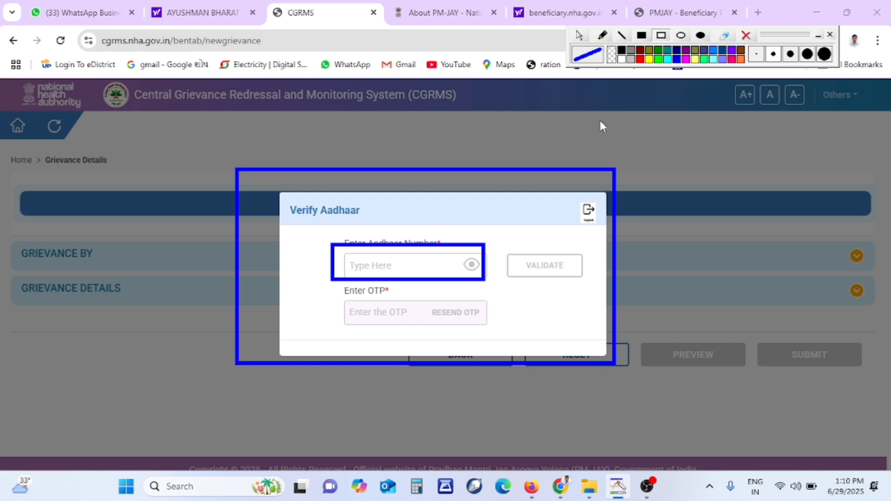
left_click(746, 36)
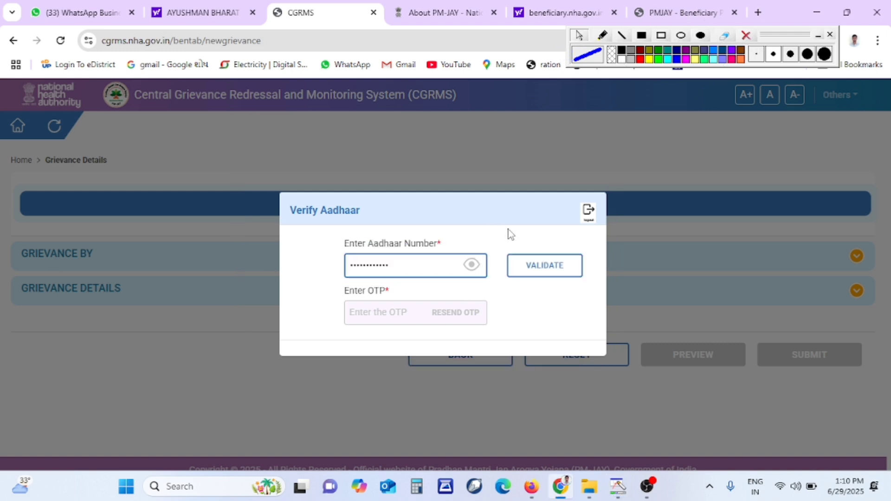
Validate the applicant's Aadhaar number with the received OTP and decline saving the password in the browser
left_click(576, 274)
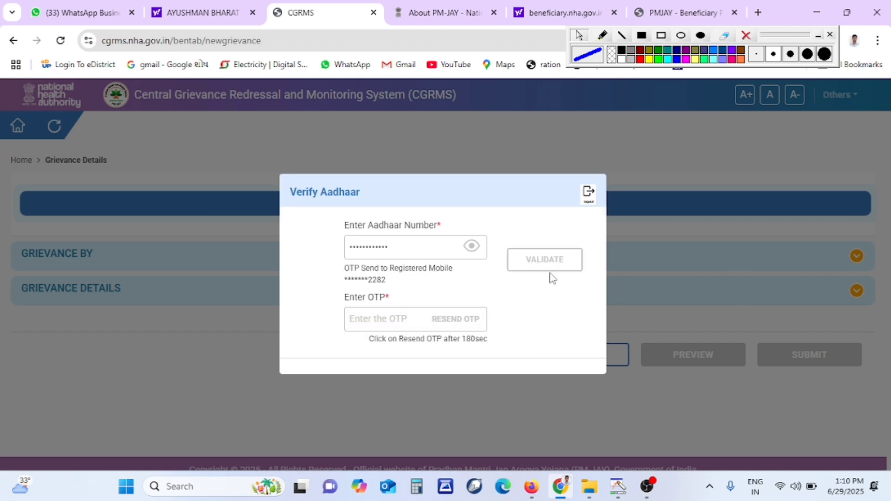
left_click(413, 325)
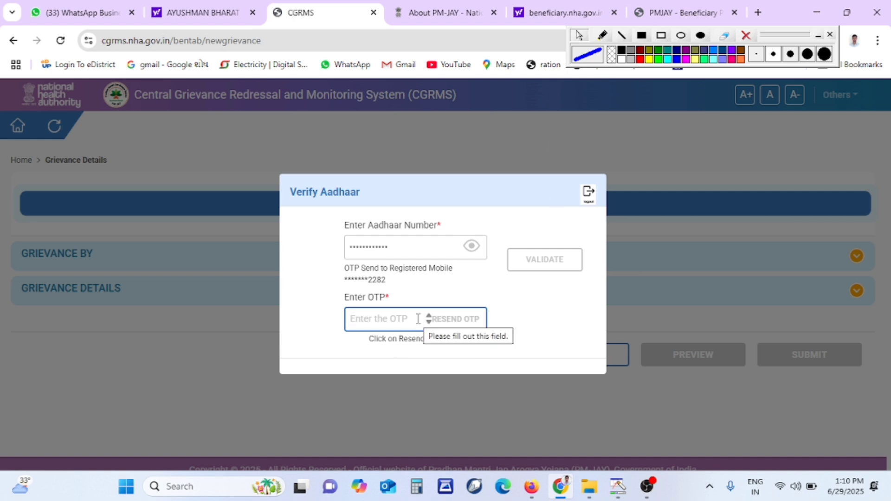
key("ctrl+v")
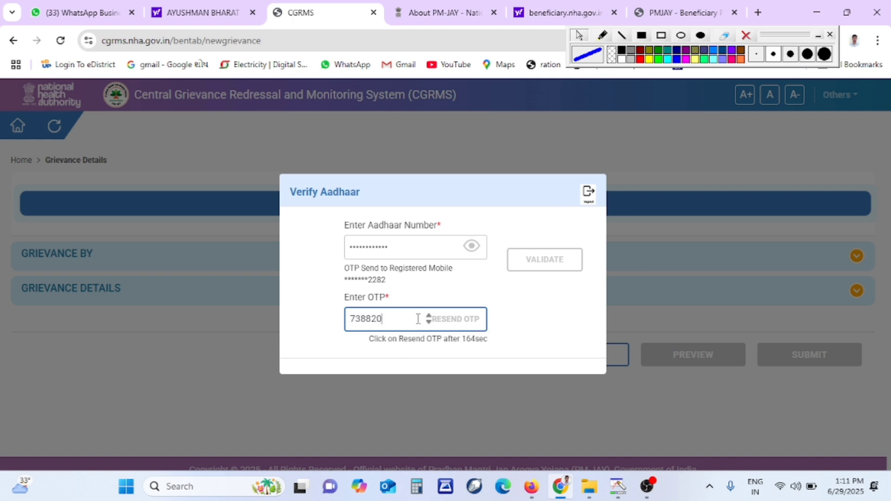
left_click(574, 340)
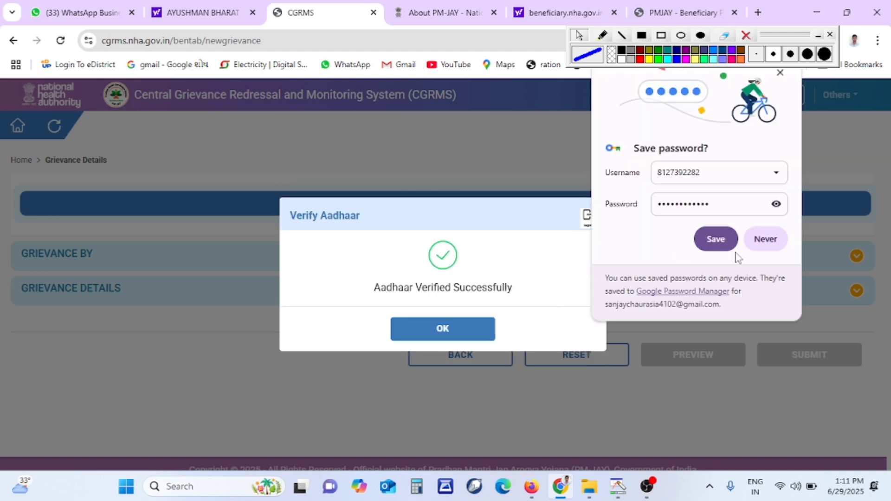
left_click(766, 239)
Outline the Aadhaar verification message dialog with a blue rectangle
left_click(661, 35)
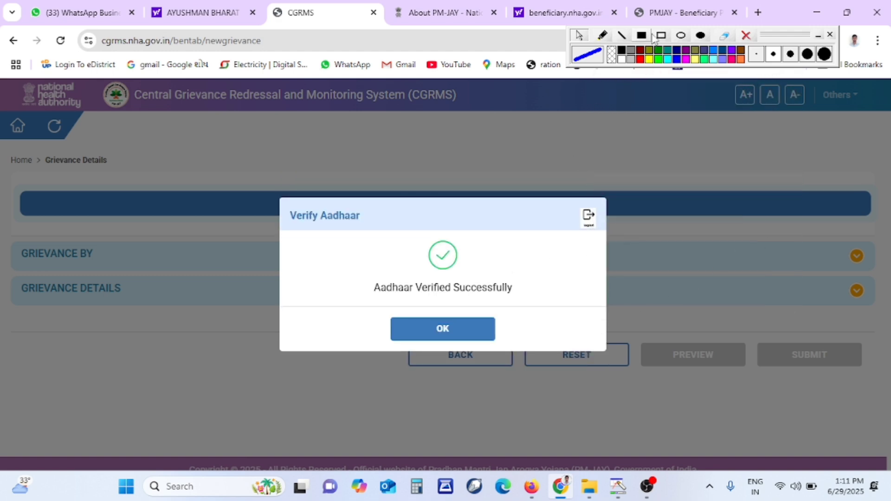
left_click_drag(249, 185, 636, 353)
left_click_drag(566, 346, 641, 354)
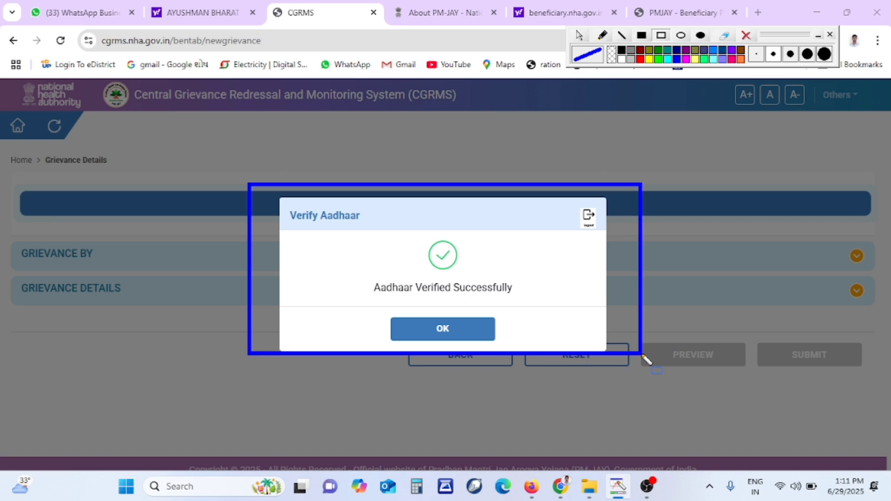
Acknowledge the Aadhaar verification message and erase the blue outline around it
left_click(578, 35)
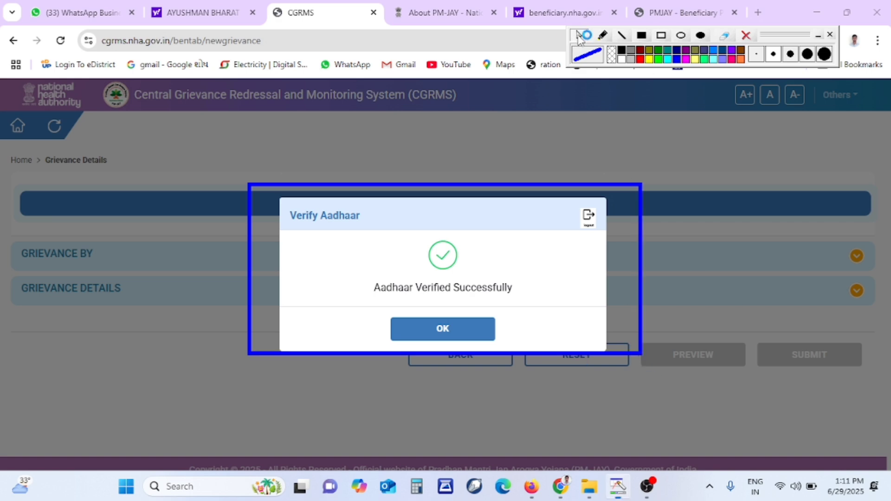
left_click(475, 341)
left_click(747, 37)
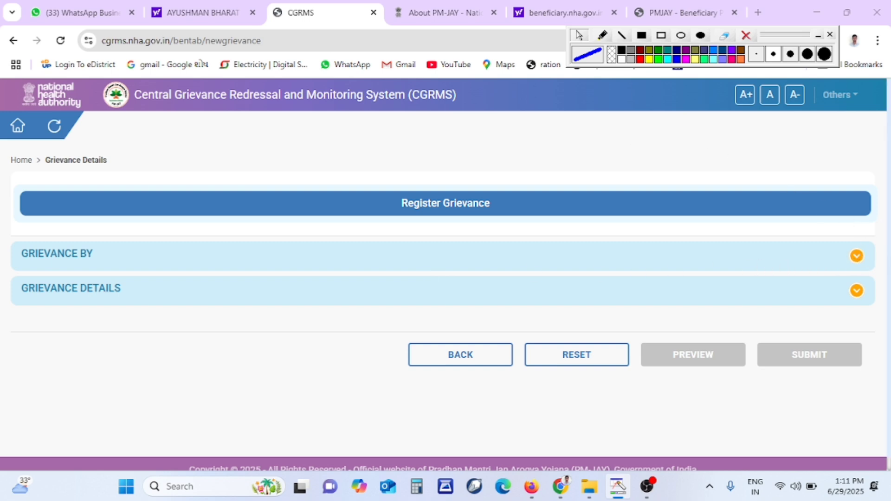
Expand the Grievance By section and look through its Applicant Details fields
left_click(856, 257)
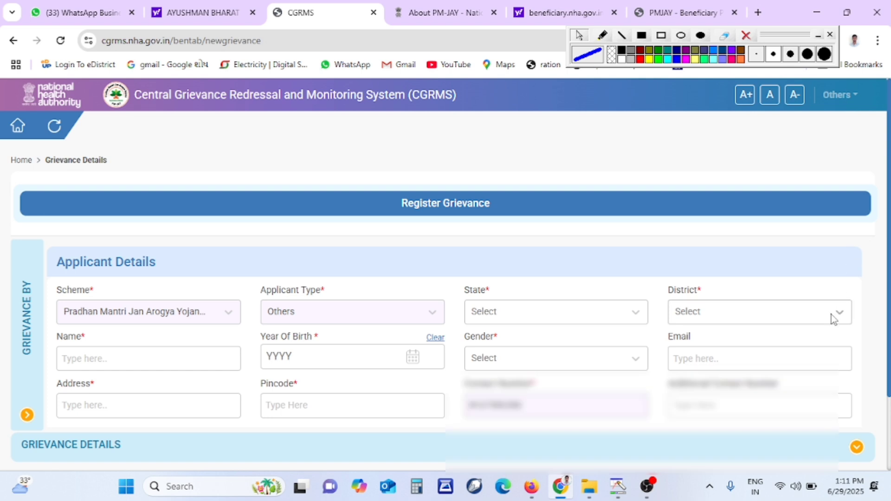
scroll(246, 237, "down", 2)
left_click(223, 279)
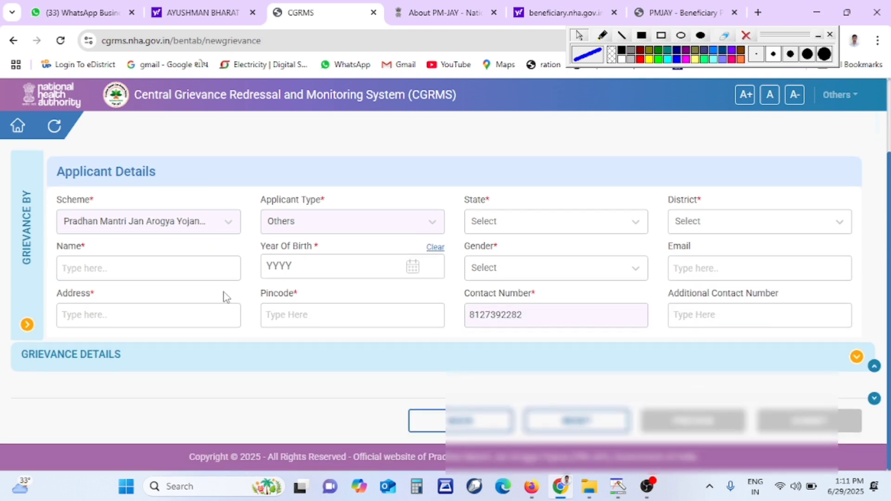
scroll(223, 292, "up", 2)
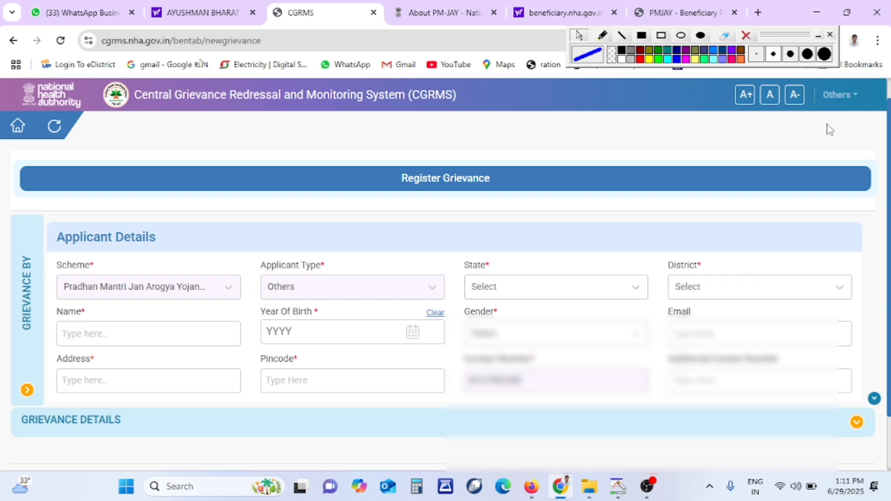
Mark the Scheme and Applicant Type fields with blue pen strokes and erase the strokes again
left_click(602, 35)
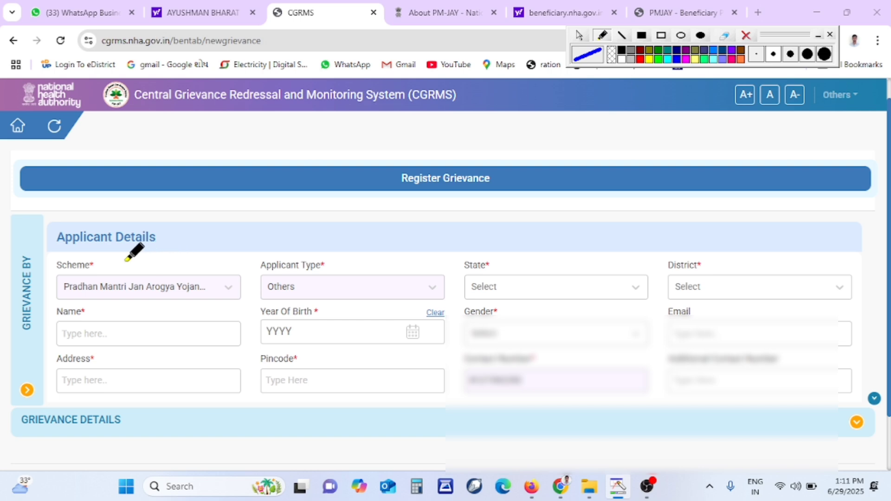
left_click_drag(122, 261, 155, 263)
left_click_drag(258, 254, 357, 257)
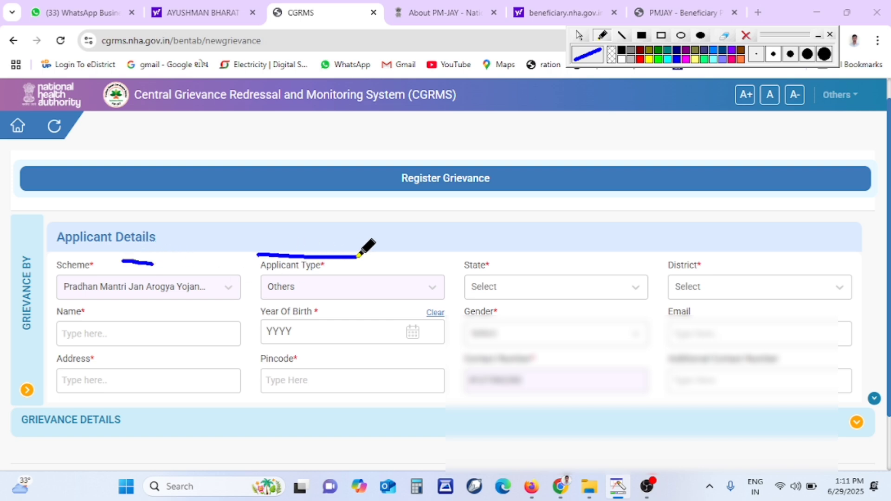
left_click(579, 35)
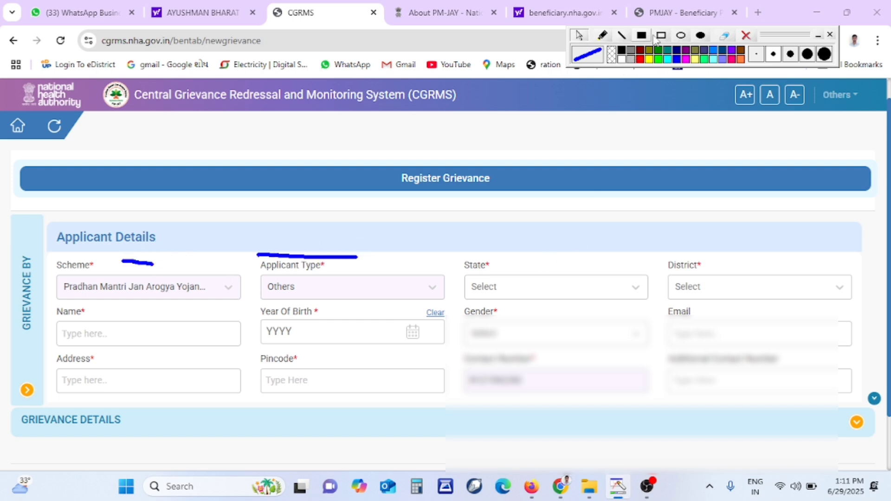
left_click(745, 37)
Set the applicant's state to UTTAR PRADESH in the Applicant Details
left_click(552, 291)
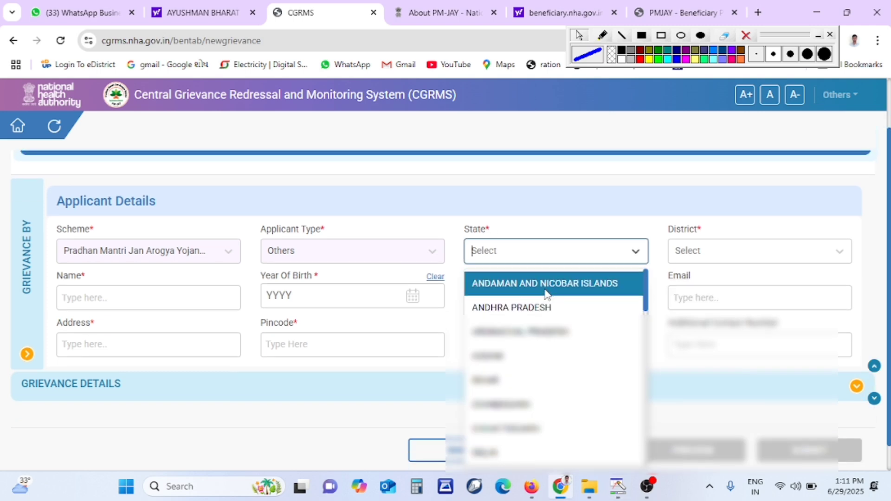
scroll(551, 343, "down", 5)
scroll(552, 344, "down", 6)
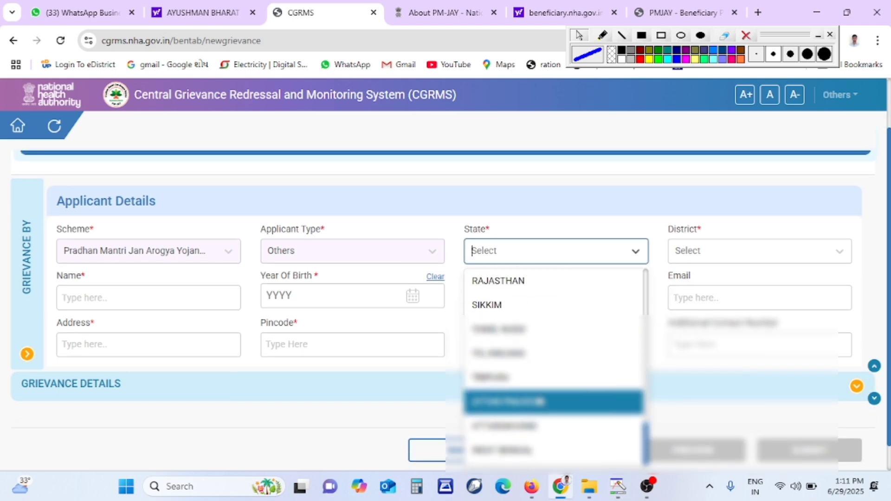
left_click(547, 411)
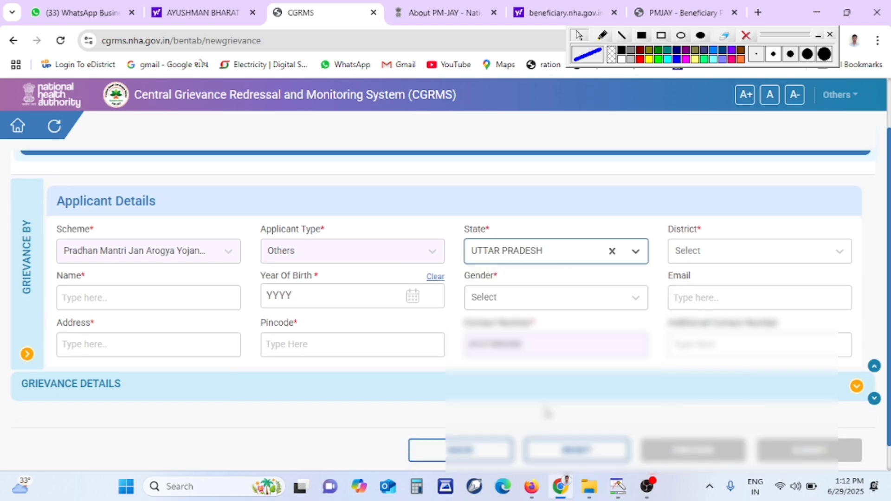
Set the applicant's district to FAIZABAD, filtering the district options by name
left_click(824, 258)
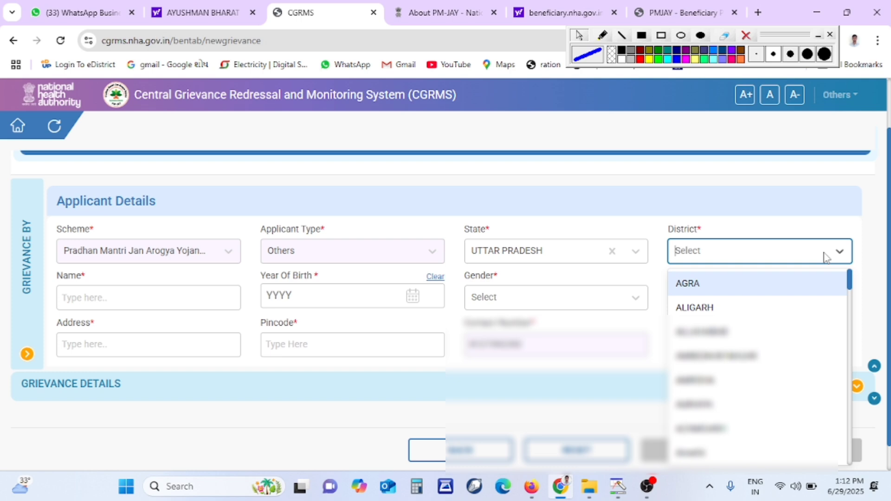
type("AY")
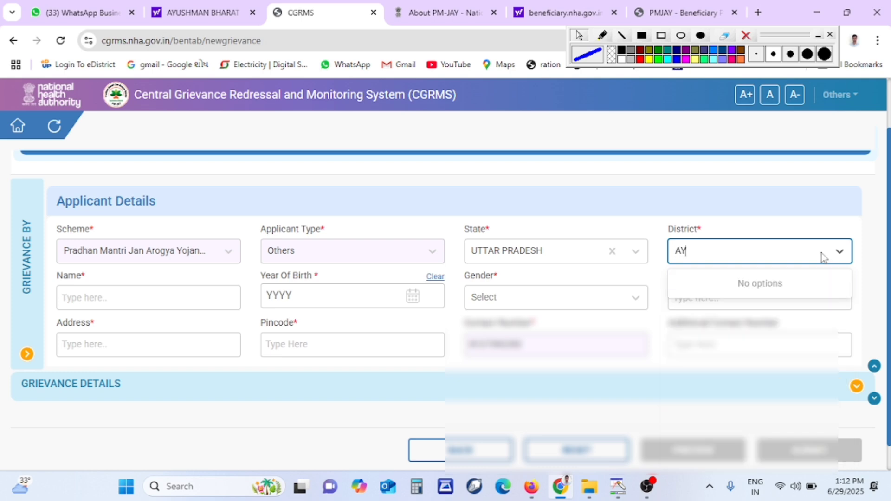
key("BackSpace")
key("BackSpace")
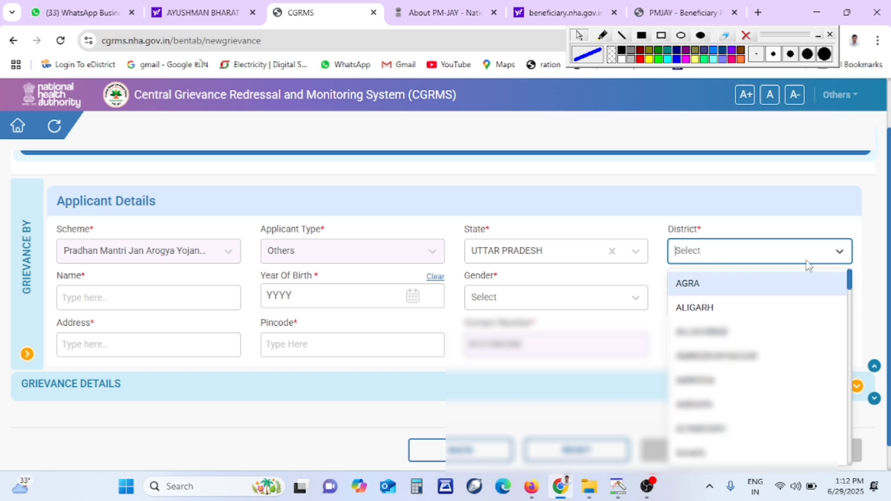
type("F")
left_click(771, 283)
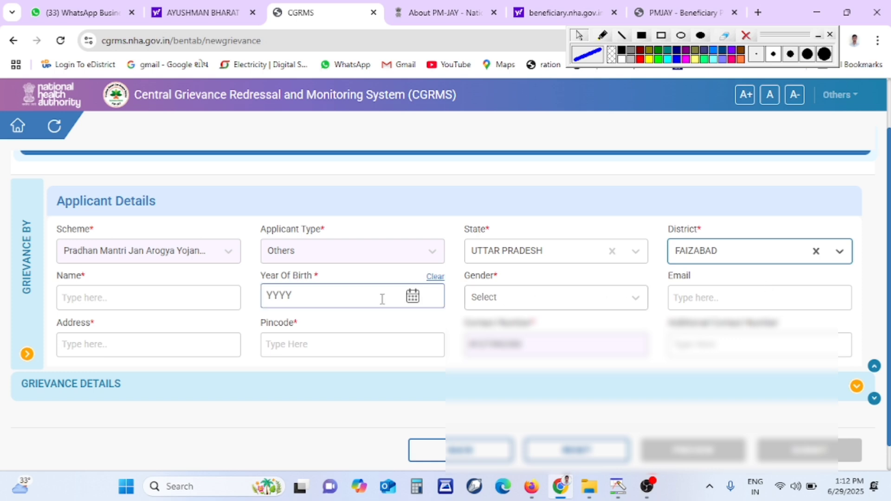
Enter the applicant's name and choose the applicant's year of birth
left_click(176, 302)
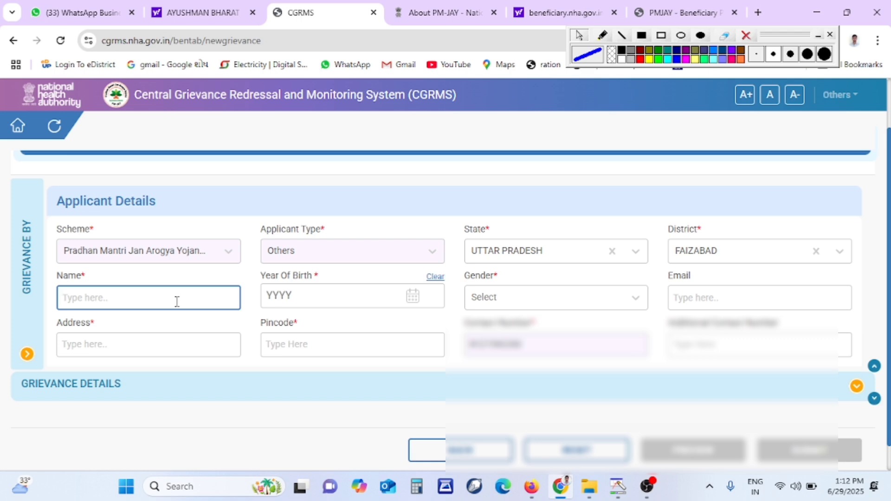
left_click(298, 294)
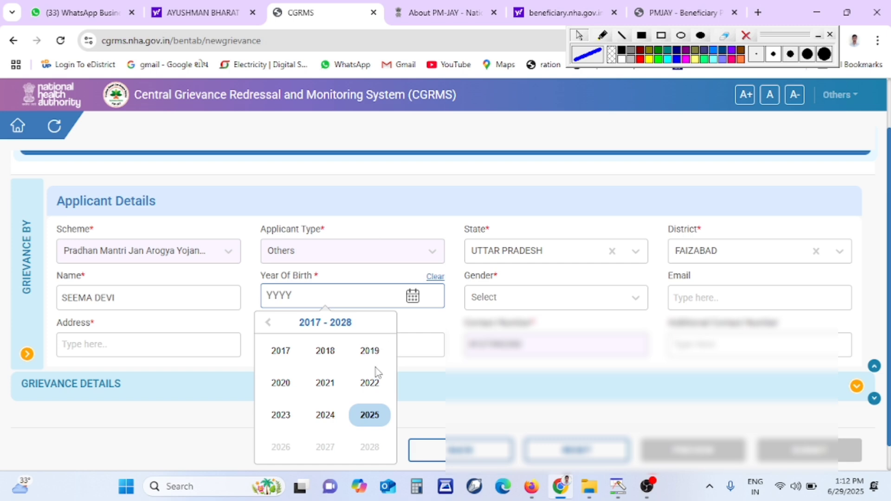
left_click(268, 322)
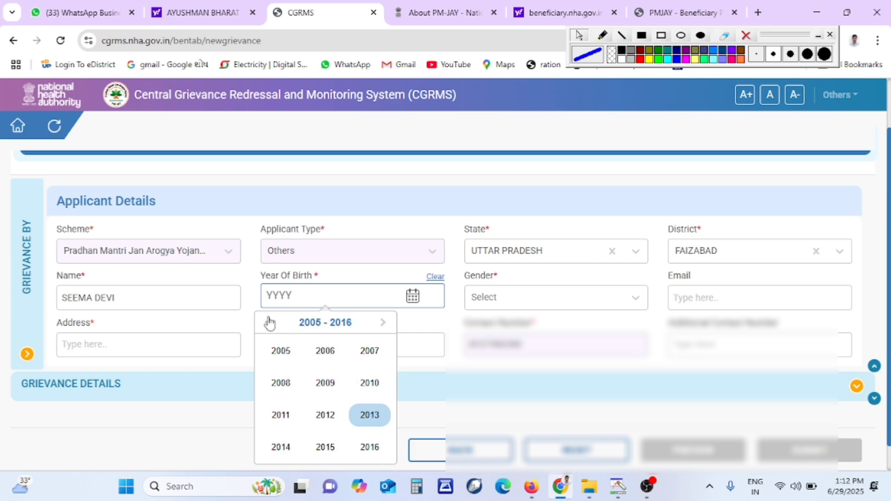
left_click(269, 322)
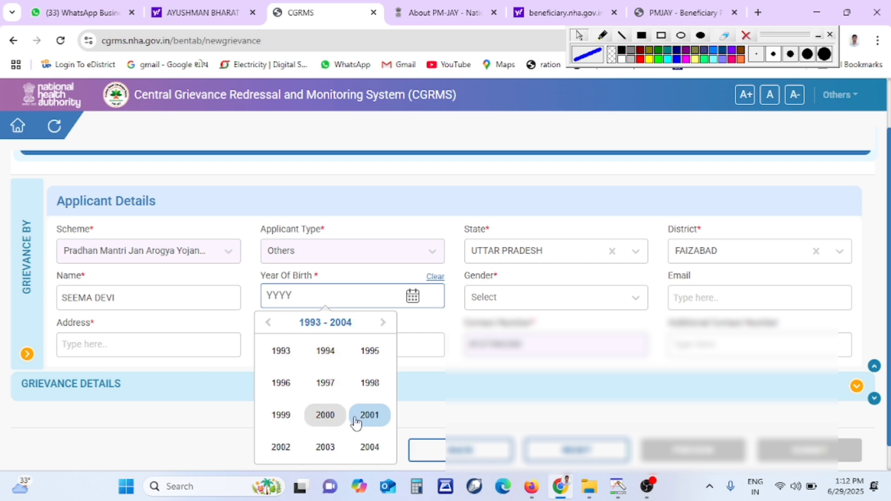
left_click(326, 383)
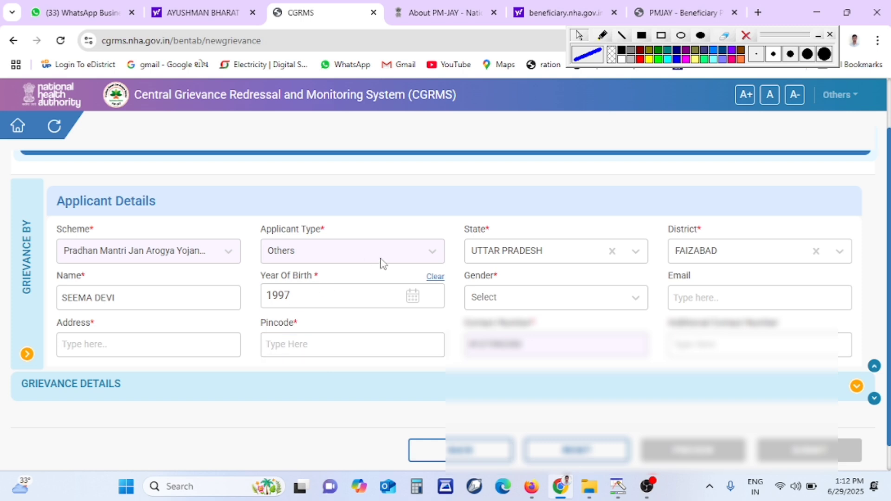
Set the applicant's gender to Female in the Applicant Details
left_click(618, 306)
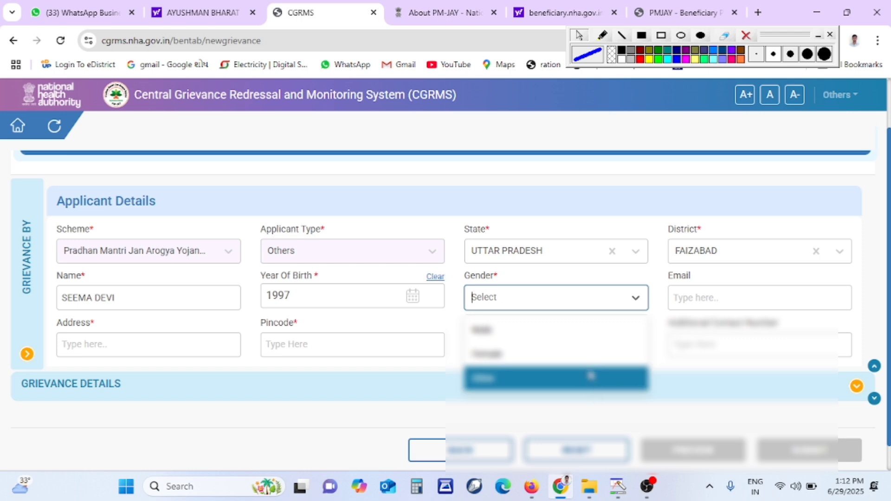
left_click(535, 355)
left_click(744, 297)
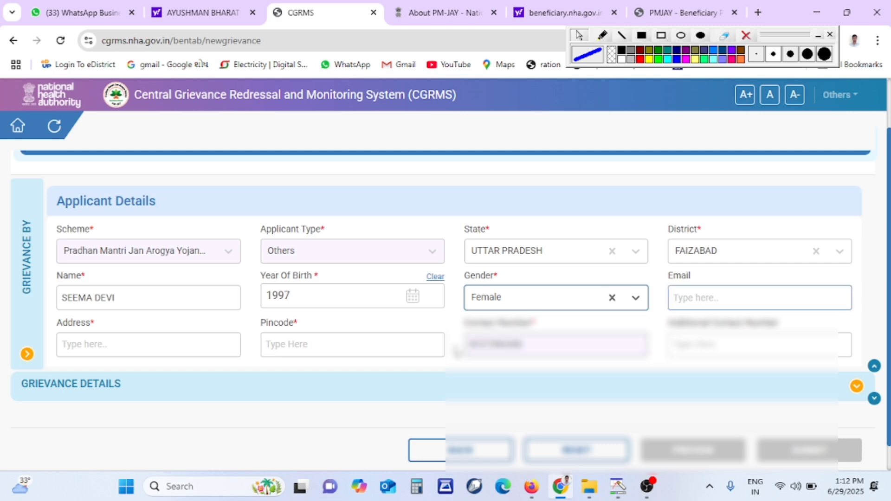
Enter the applicant's postal address and pincode in the Applicant Details
left_click(171, 353)
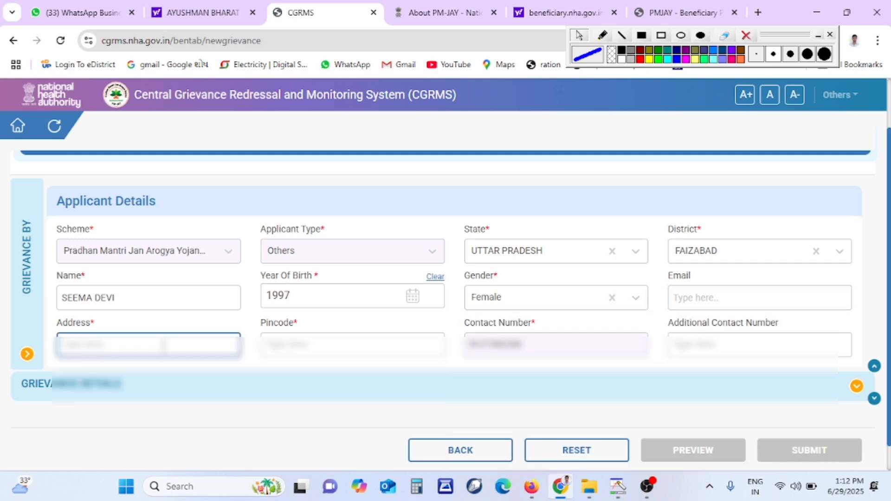
type("VILLA")
type("N")
left_click(409, 346)
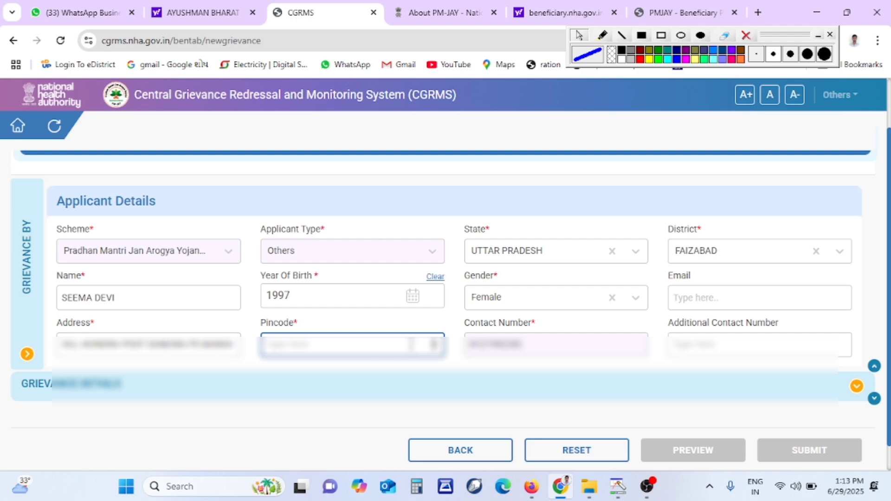
type("224171")
Enter an additional contact number for the applicant
left_click(690, 353)
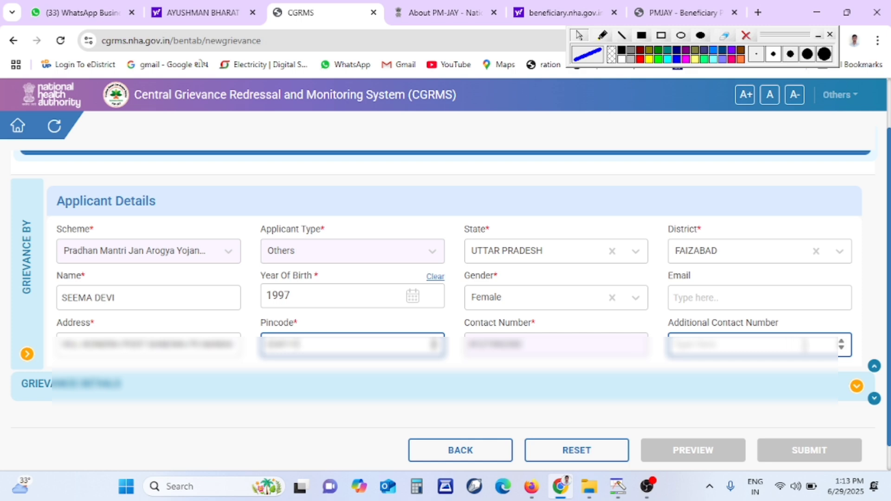
left_click(805, 346)
type("9098")
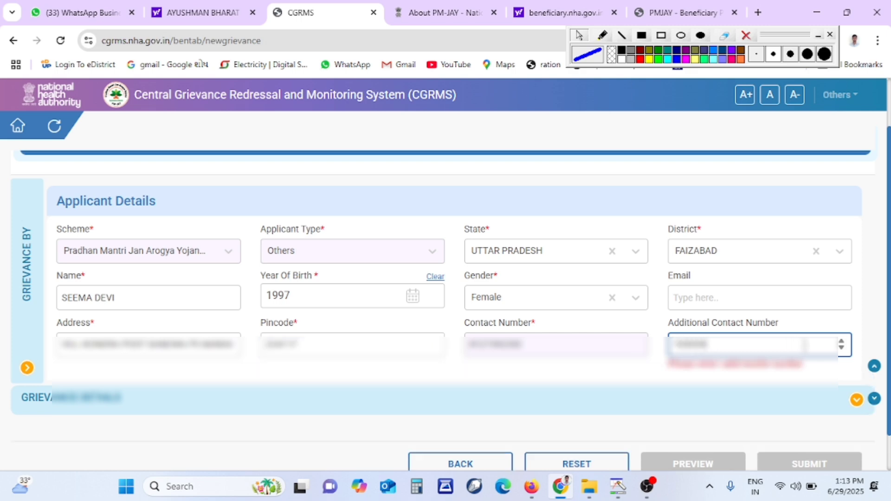
type("00")
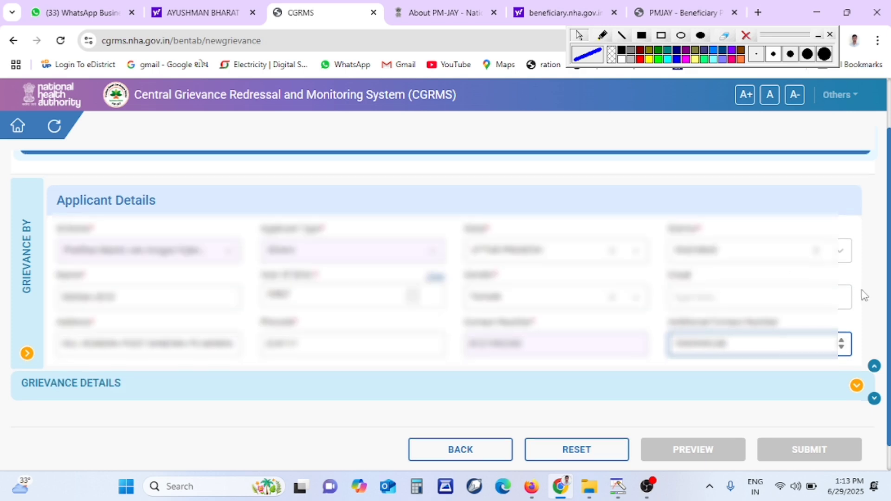
Expand the Grievance Details section and set the Grievance Type to Eligibility related
scroll(861, 295, "down", 1)
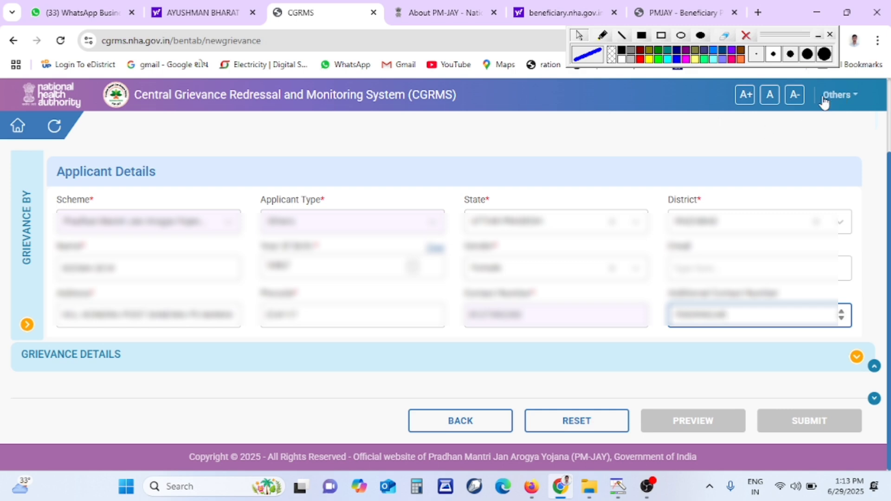
left_click(660, 354)
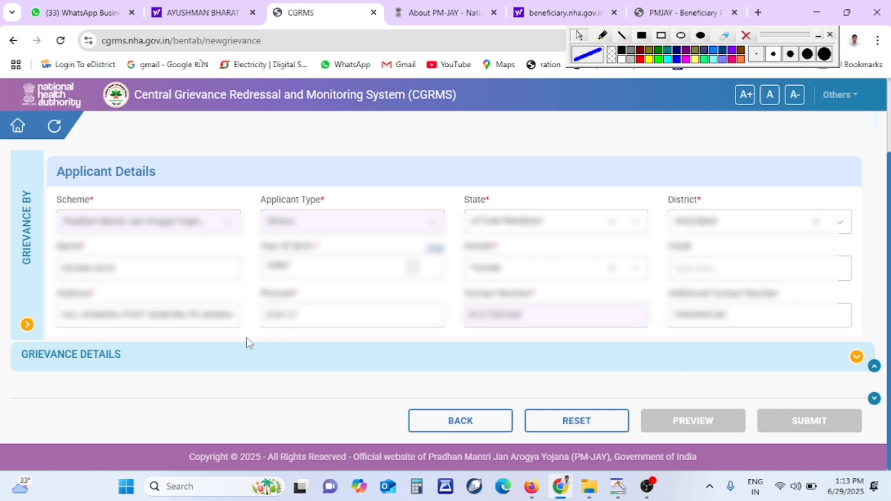
left_click(112, 355)
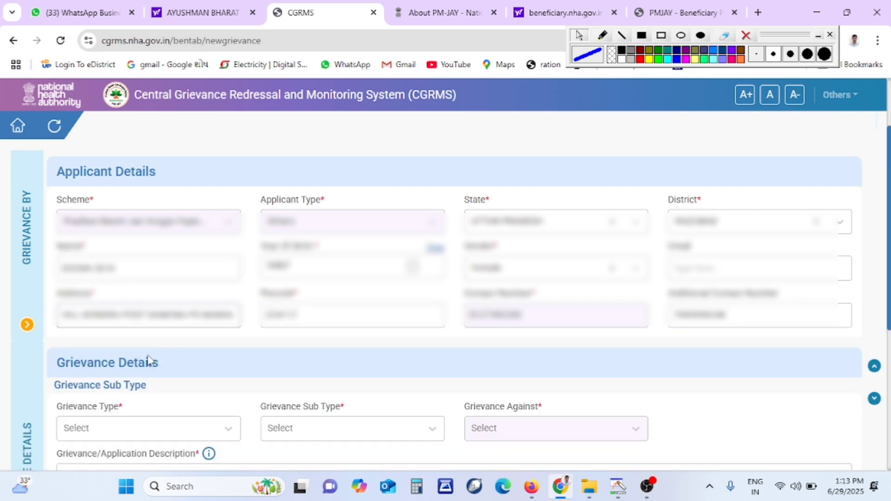
scroll(182, 367, "down", 4)
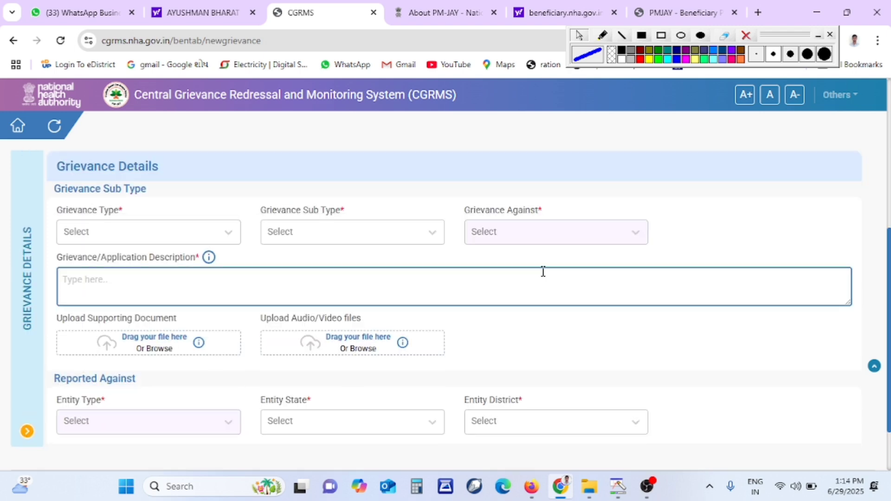
left_click(187, 241)
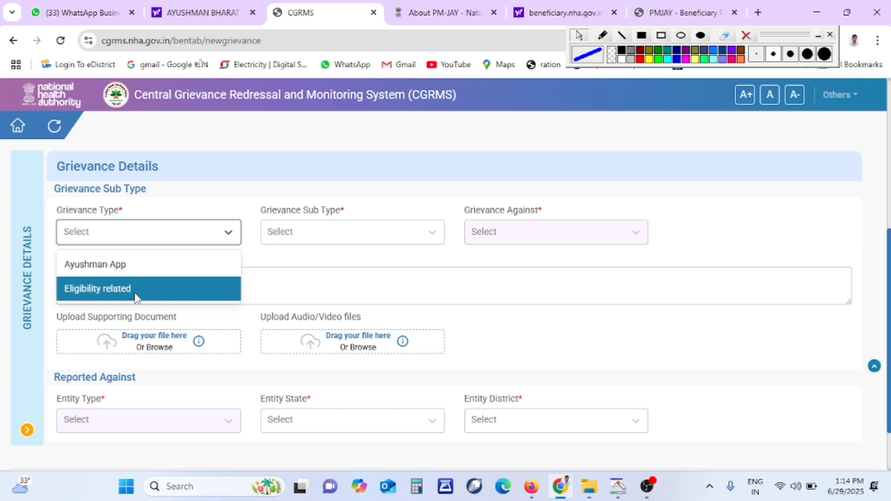
left_click(219, 297)
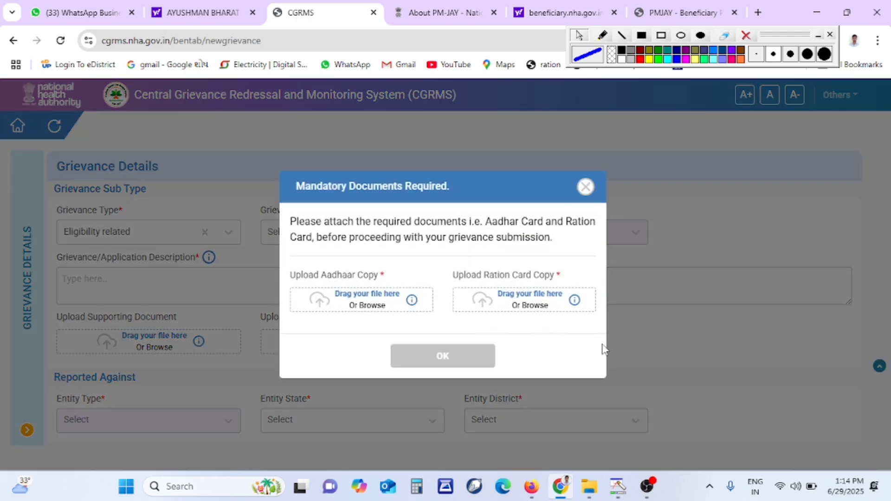
Outline the Aadhaar and ration card upload fields with rectangles in the Mandatory Documents Required dialog
left_click(661, 37)
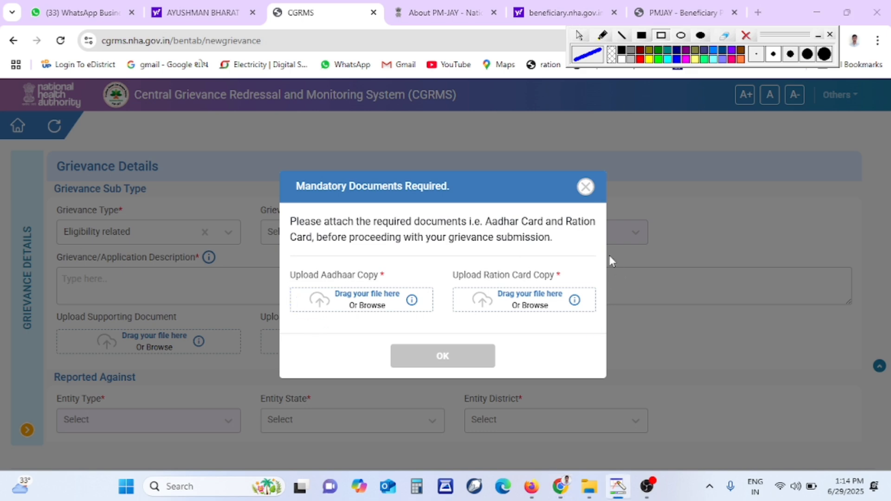
mouse_move(281, 261)
left_mouse_down()
mouse_move(429, 342)
mouse_move(427, 321)
left_mouse_up()
mouse_move(442, 262)
left_mouse_down()
mouse_move(621, 320)
mouse_move(607, 320)
left_mouse_up()
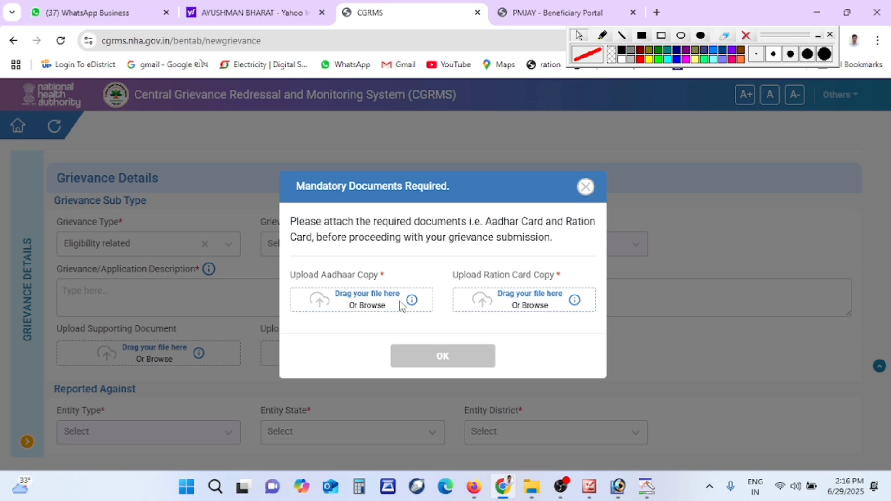
Attach the applicant's Aadhaar JPG image from the Desktop folder as the Aadhaar copy
left_click(334, 301)
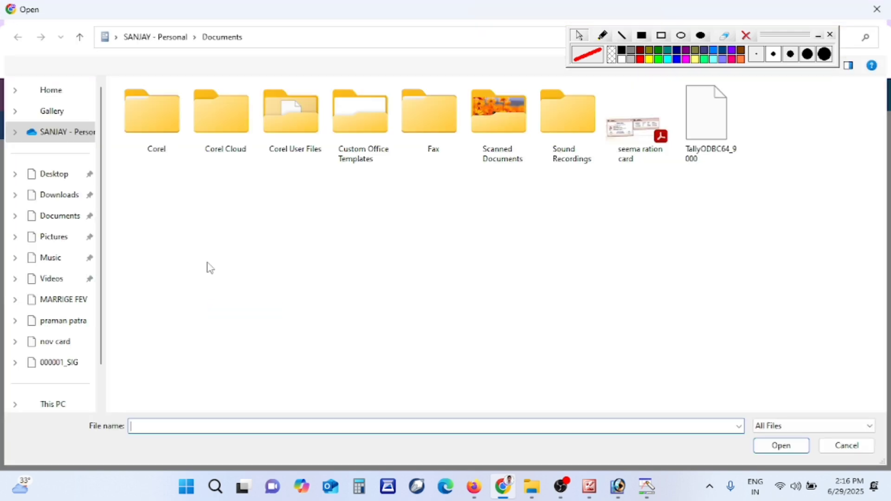
left_click(52, 175)
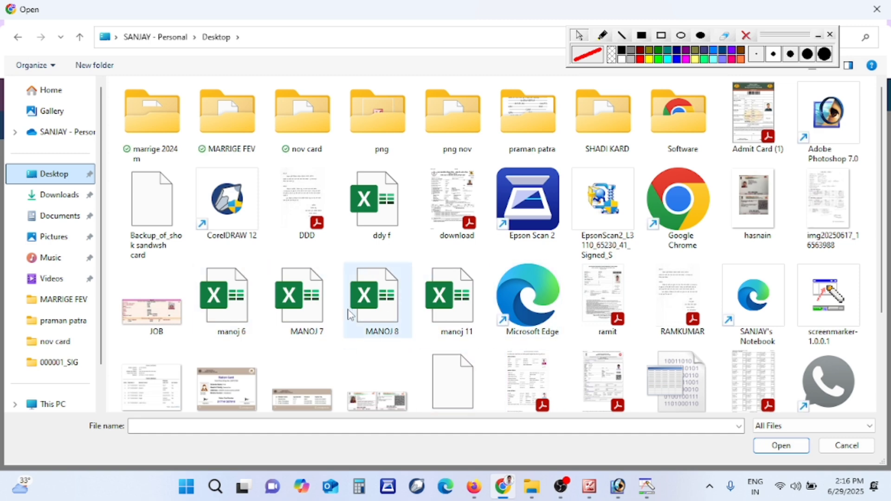
left_click(394, 404)
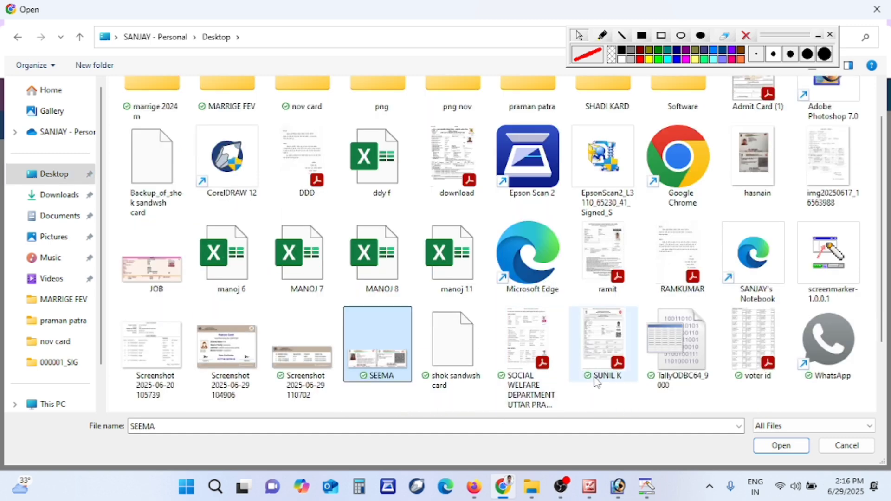
left_click(774, 445)
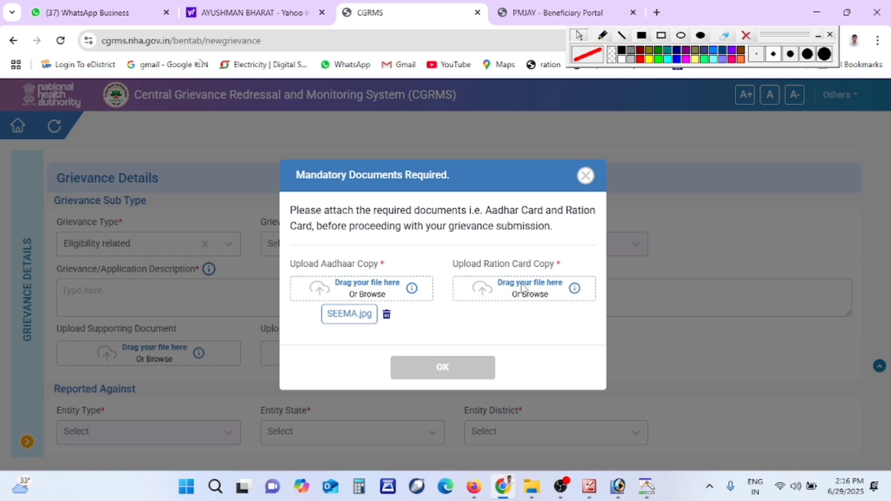
Attach the applicant's ration card PDF from the Documents folder as the ration card copy and confirm the mandatory documents
left_click(521, 284)
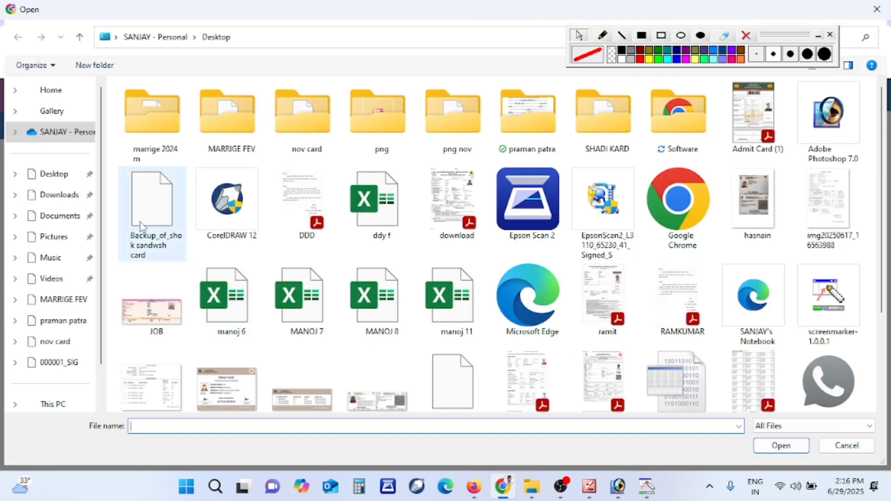
left_click(64, 221)
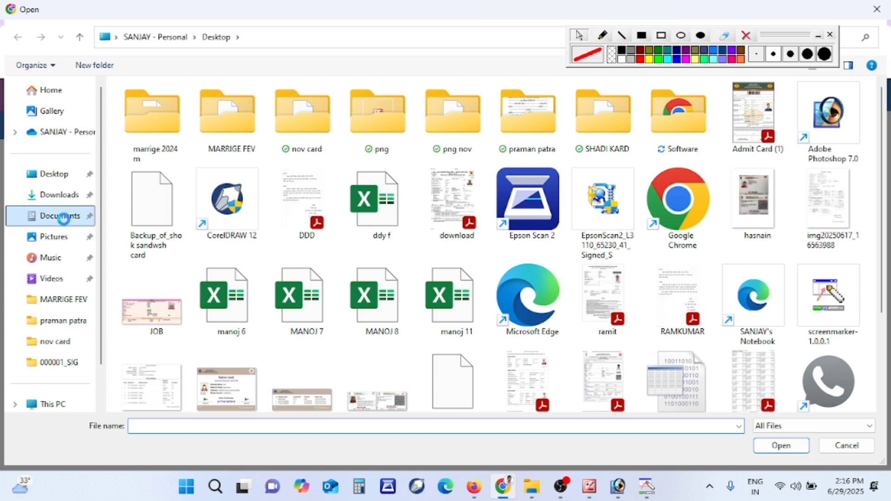
left_click(637, 132)
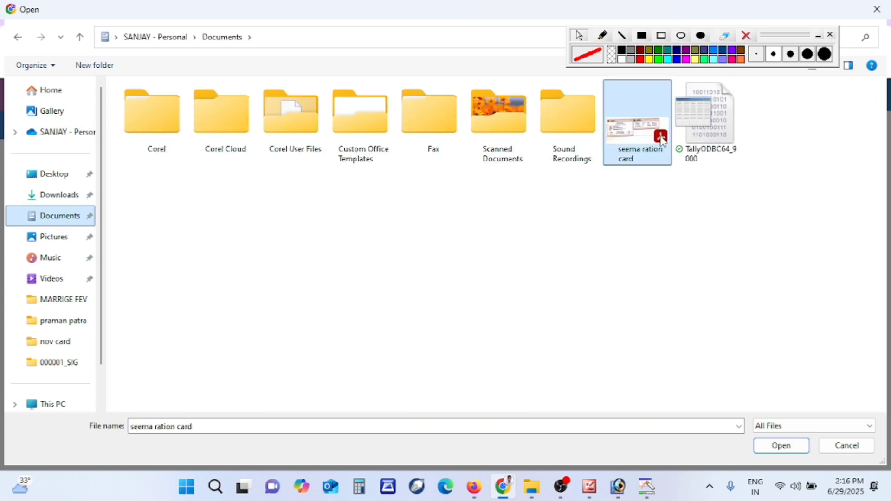
left_click(781, 445)
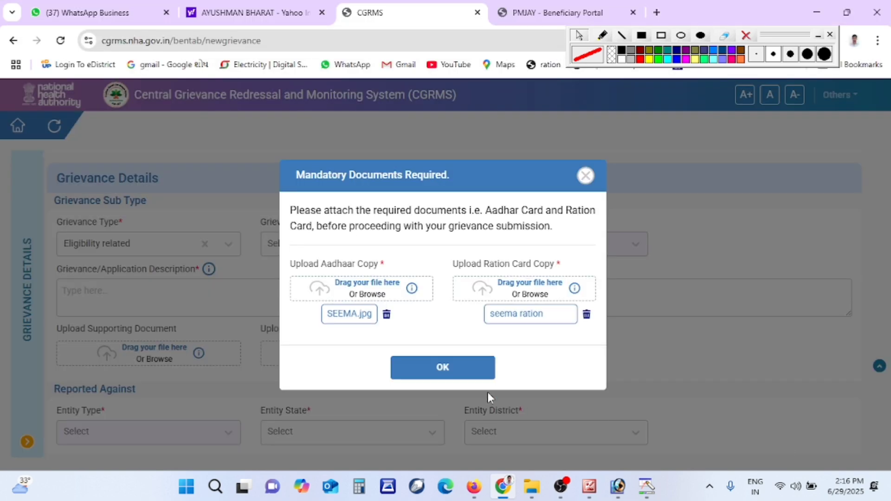
left_click(464, 378)
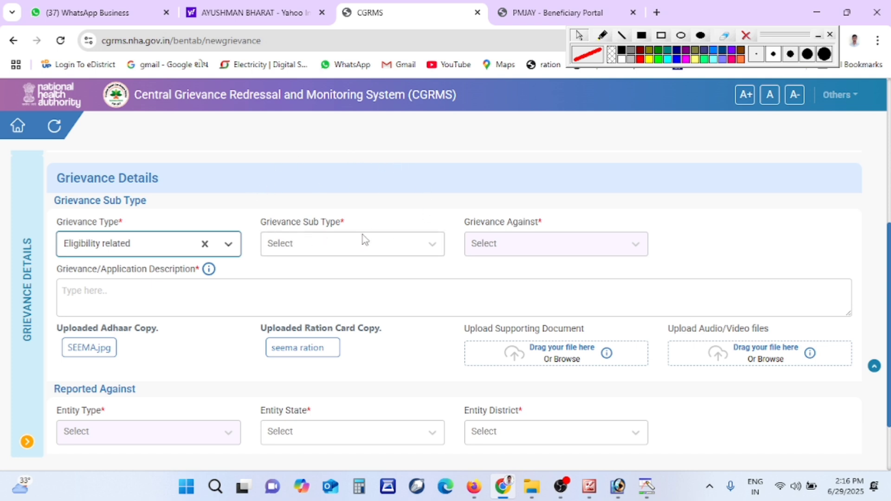
Set the Grievance Sub Type to Name not in the list
left_click(421, 250)
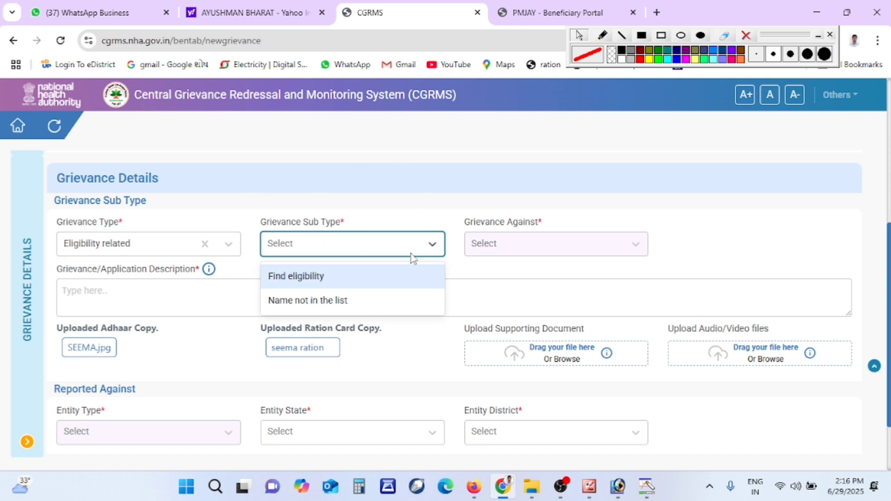
left_click(436, 307)
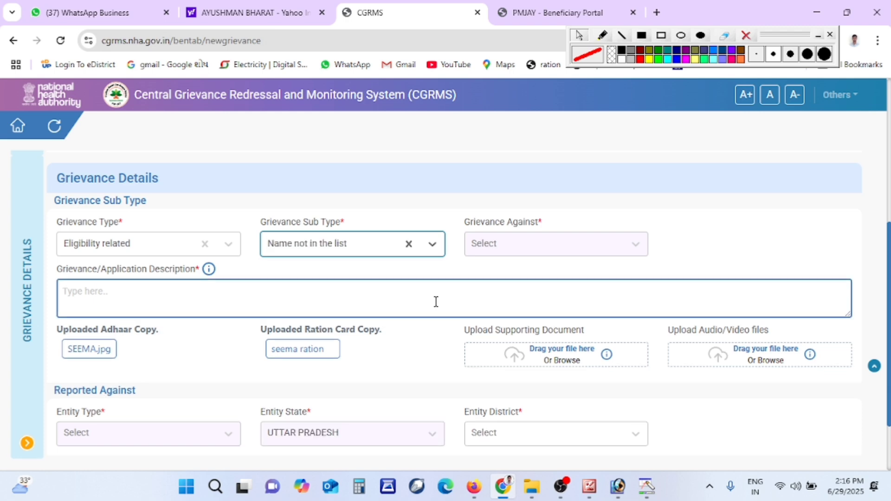
left_click(739, 237)
Outline the Grievance Against field with a red rectangle and clear the marking again
left_click(661, 35)
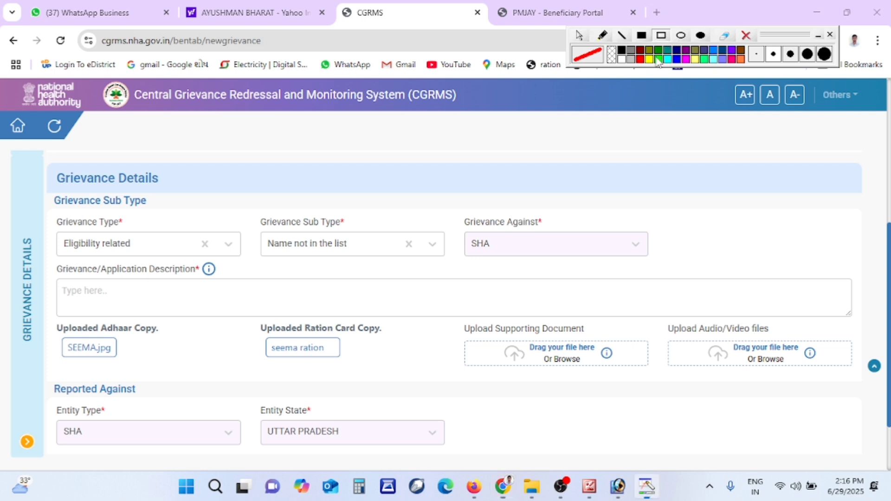
mouse_move(443, 202)
left_mouse_down()
mouse_move(560, 268)
mouse_move(678, 270)
left_mouse_up()
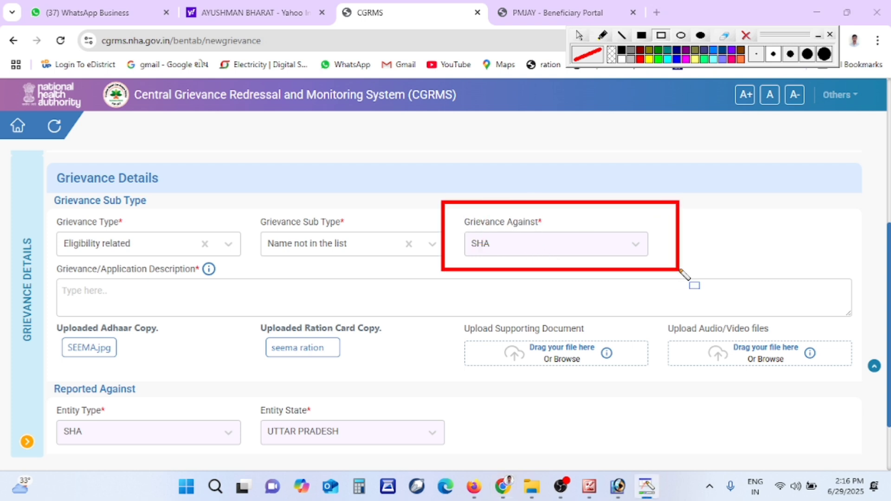
left_click(746, 35)
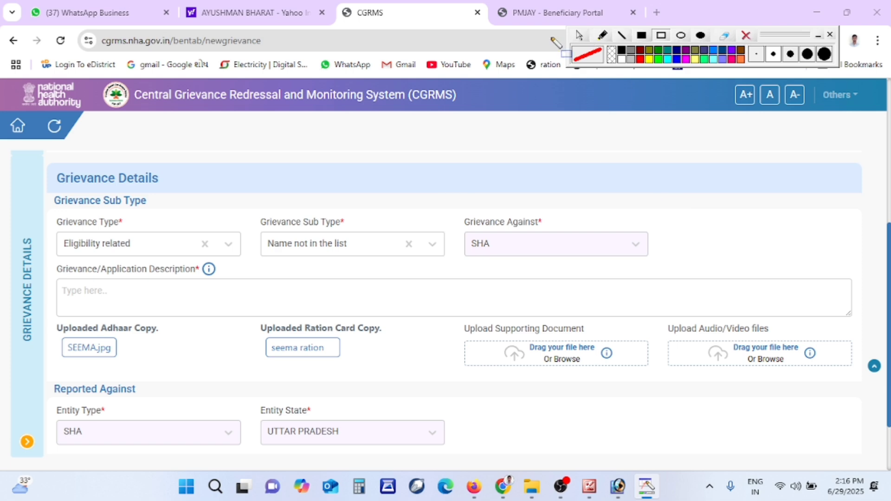
Outline the Grievance/Application Description field with a red rectangle and return to the normal pointer
scroll(179, 406, "down", 2)
mouse_move(48, 194)
left_mouse_down()
mouse_move(215, 236)
mouse_move(478, 256)
mouse_move(866, 257)
left_mouse_up()
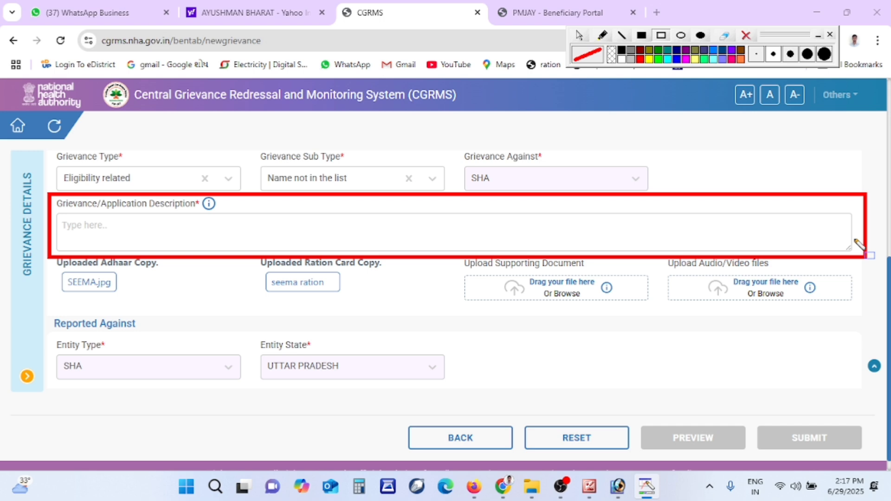
left_click(578, 36)
Enter the grievance description "MERA NAM AYUSHAN LIST ME NHI KRIPYA MERA NAM AYUSHAN LIST ME JODE JANE KI KARIPA KARE"
left_click(391, 231)
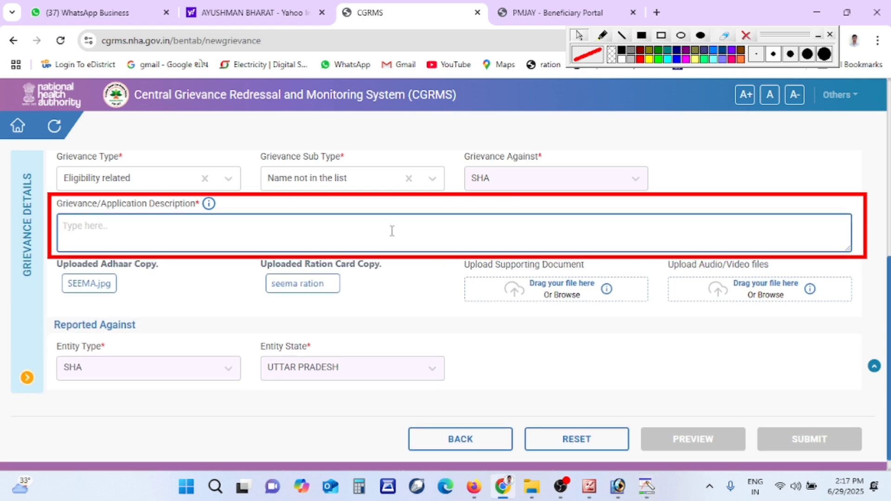
type("MERA ")
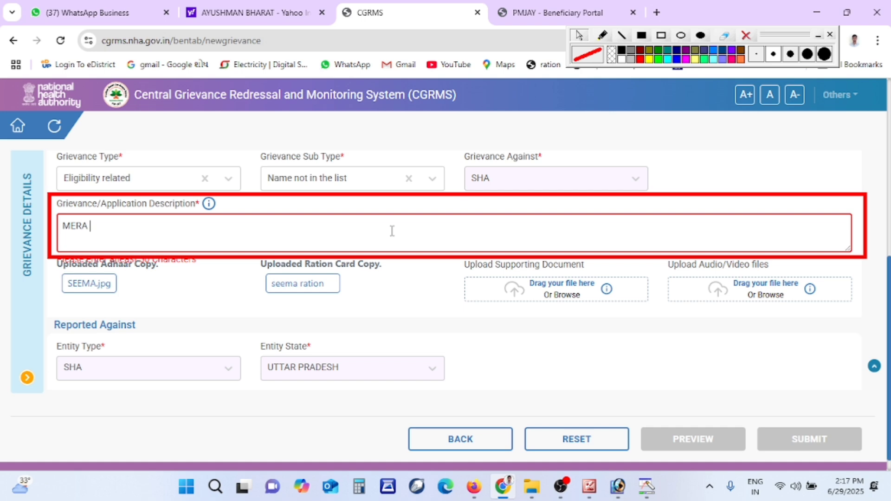
type("NAM AYUSHAN")
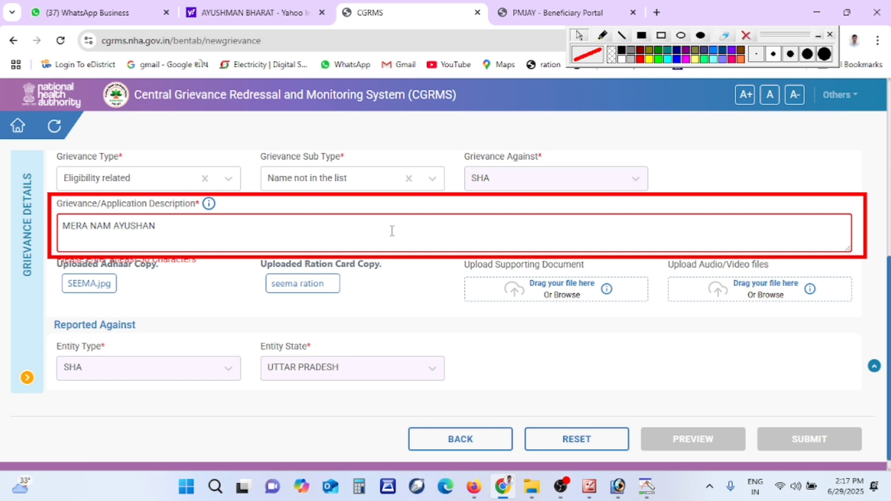
type(" LIST ME NHI KR")
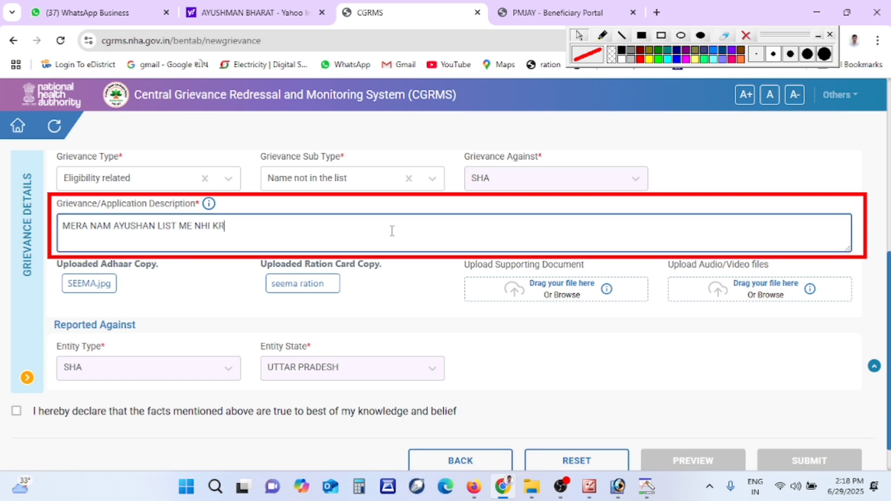
type("IPYA MERA NAM A")
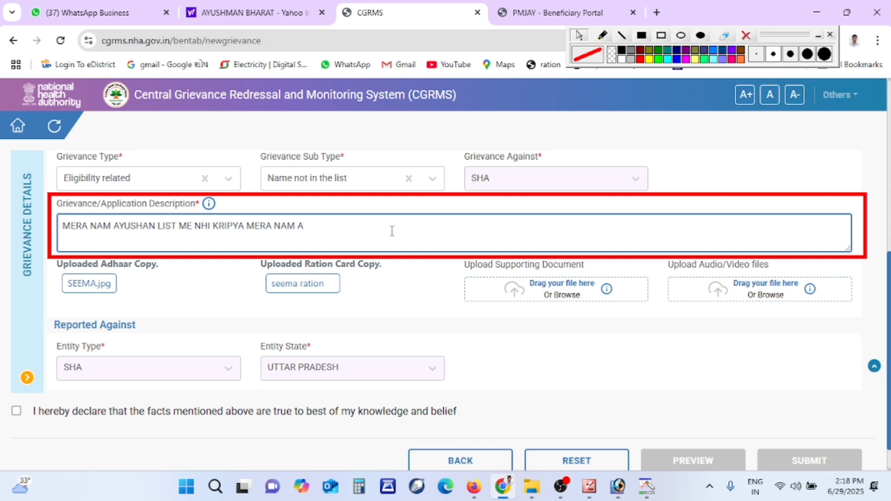
type("YUSHAN LIST ME ")
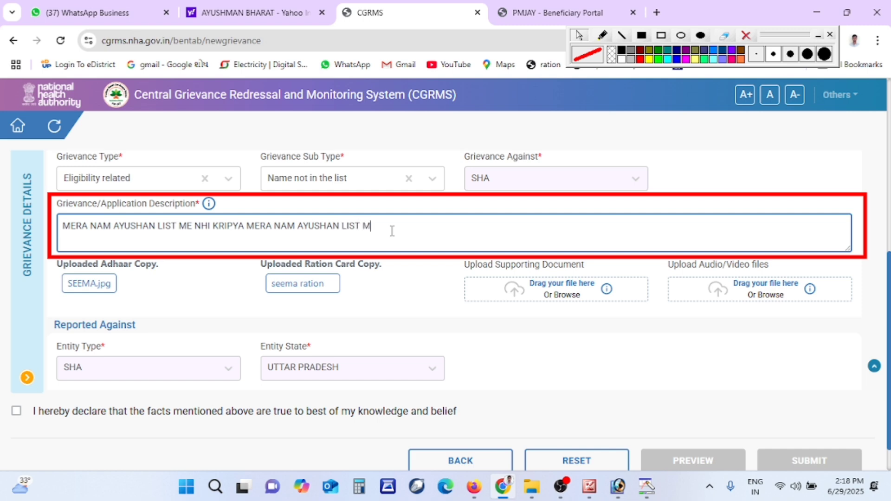
type("JODE JANE KI KARIPA KARE")
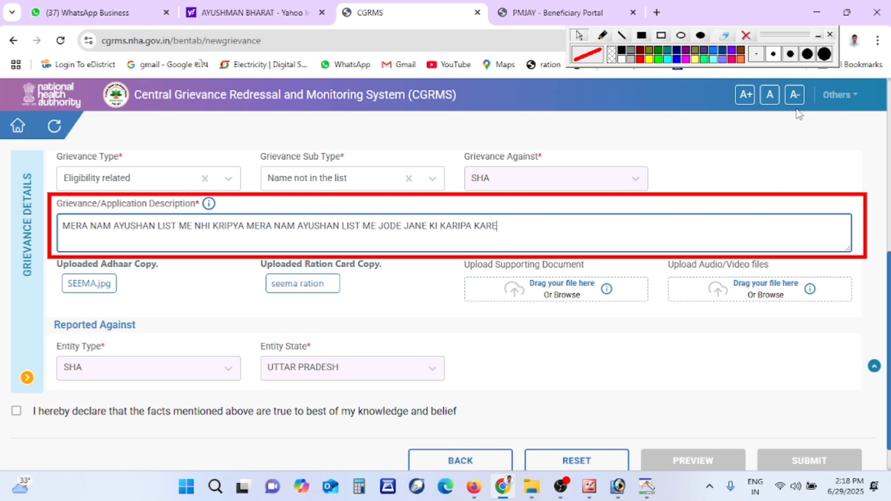
Outline both uploaded copies, the supporting document and audio/video uploads, Entity Type, Entity State and the declaration with red rectangles, then restore the normal pointer
mouse_move(45, 253)
left_mouse_down()
mouse_move(181, 316)
mouse_move(166, 303)
left_mouse_up()
mouse_move(238, 251)
left_mouse_down()
mouse_move(407, 320)
mouse_move(387, 301)
left_mouse_up()
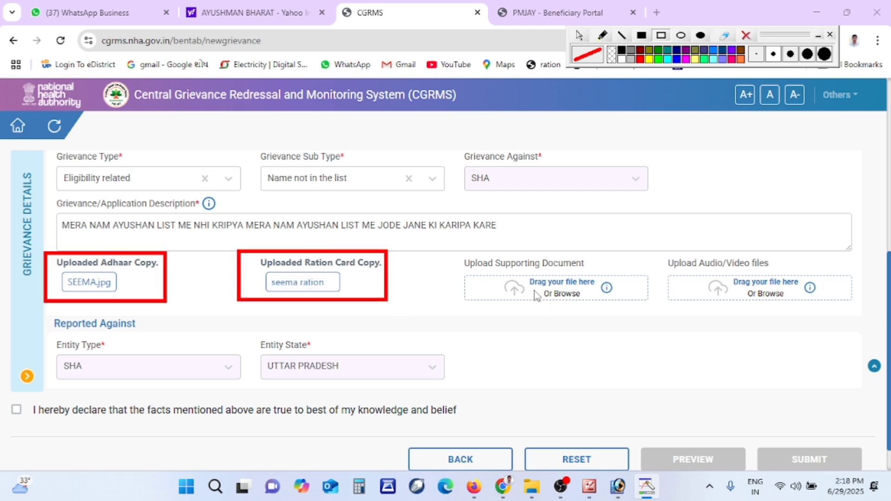
mouse_move(432, 251)
left_mouse_down()
mouse_move(466, 279)
mouse_move(656, 308)
left_mouse_up()
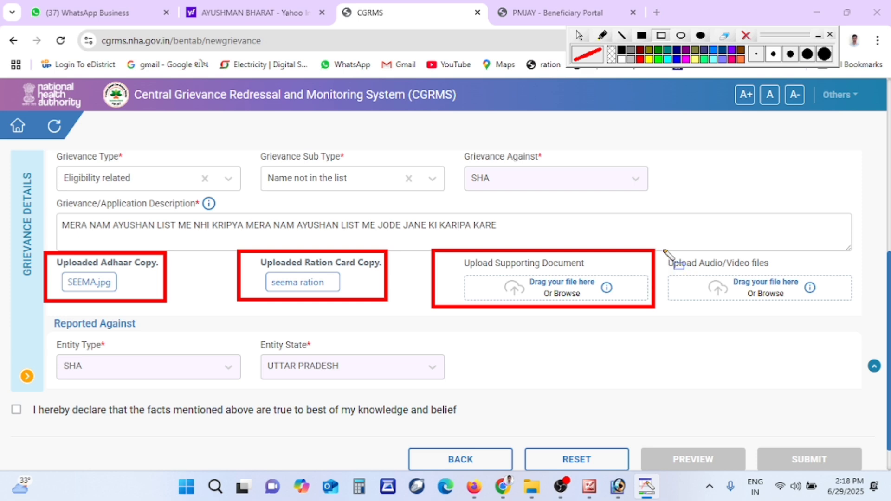
left_click_drag(663, 248, 859, 308)
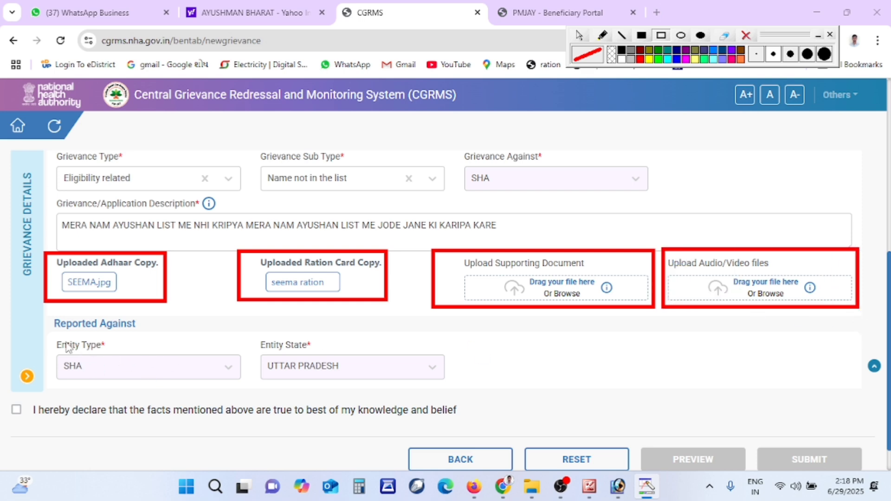
mouse_move(47, 314)
left_mouse_down()
mouse_move(72, 345)
mouse_move(198, 375)
left_mouse_up()
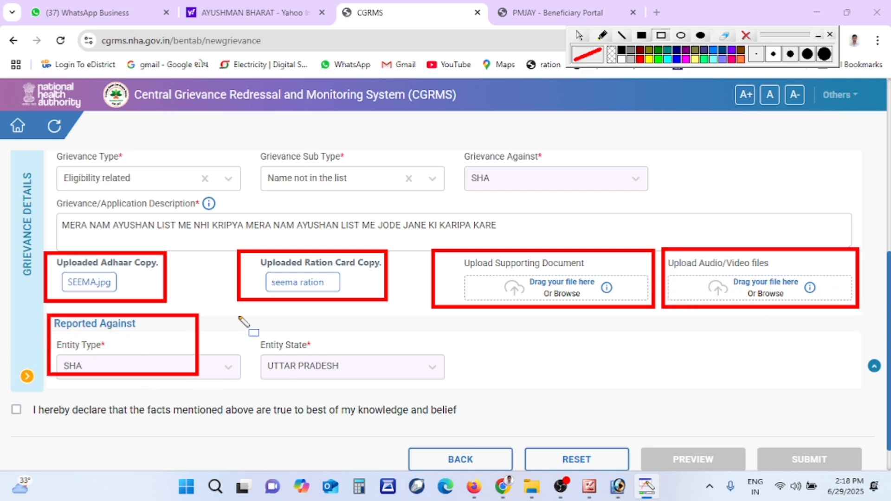
left_click_drag(236, 315, 481, 382)
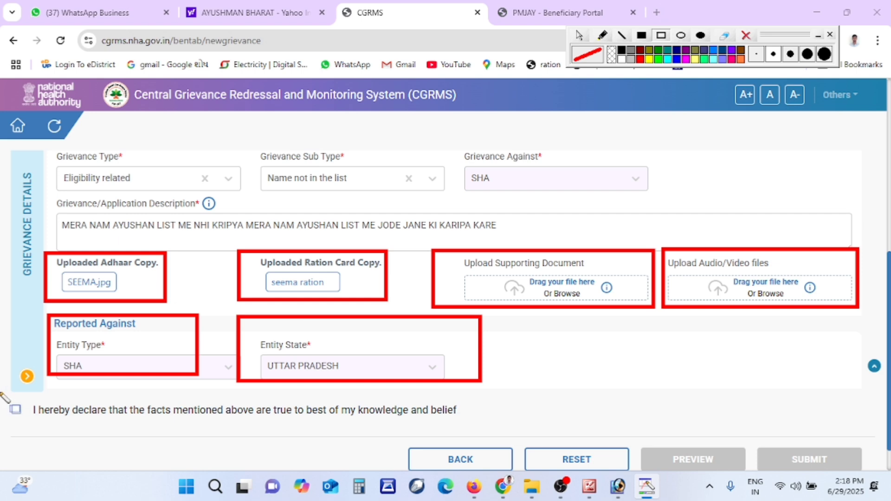
mouse_move(1, 392)
left_mouse_down()
mouse_move(232, 433)
mouse_move(504, 447)
left_mouse_up()
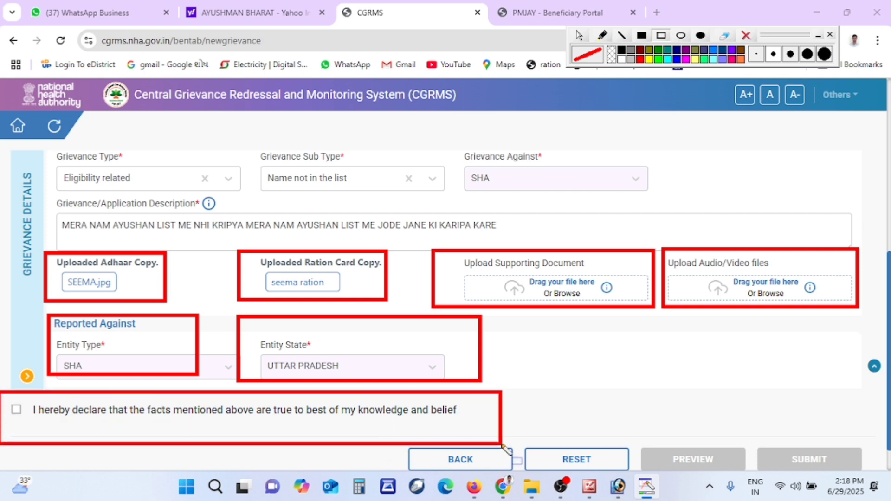
left_click(579, 35)
Accept the declaration that the stated facts are true and clear all red markings from the screen
left_click(15, 411)
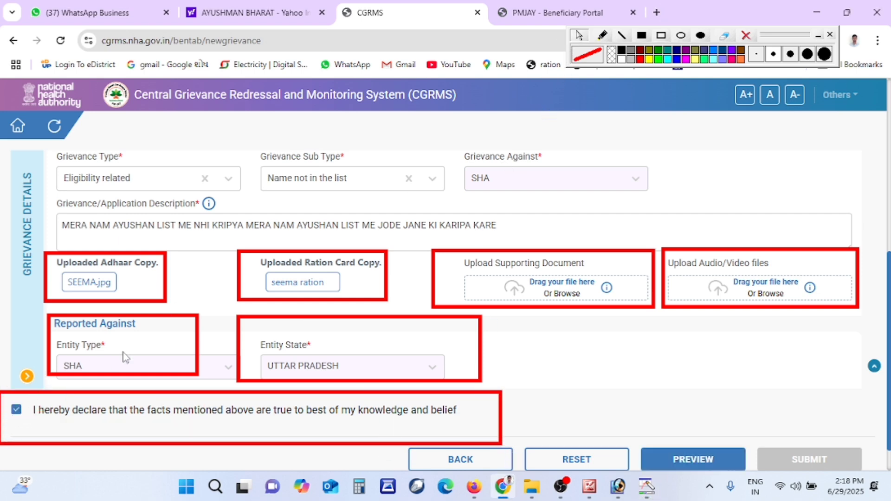
scroll(748, 229, "down", 1)
left_click(744, 39)
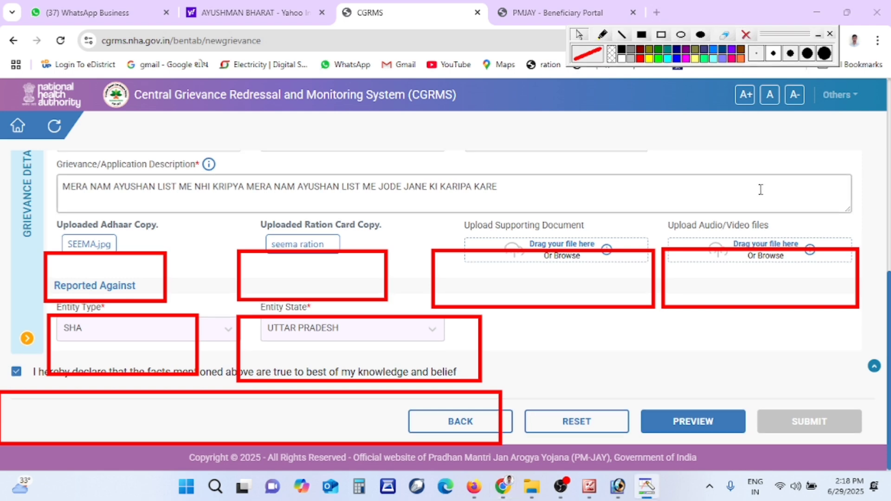
left_click(746, 35)
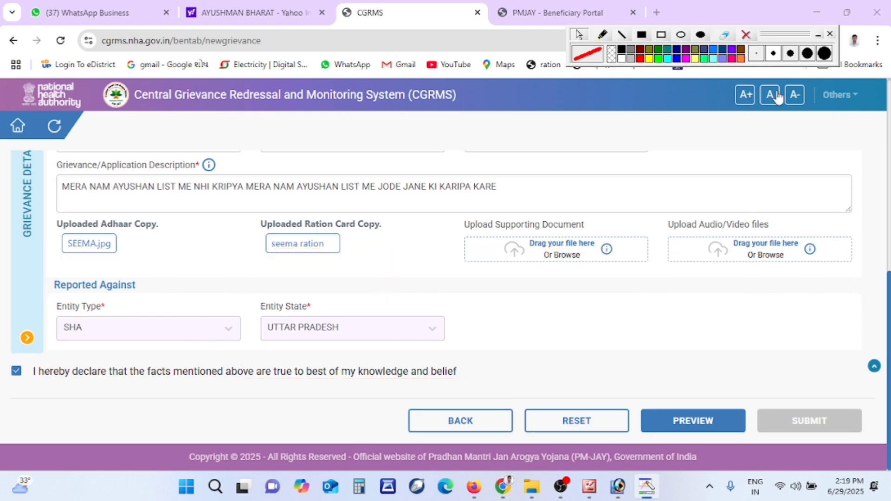
Outline the Preview option below the form with a red rectangle, then restore the normal pointer and clear the marking
left_click(662, 34)
mouse_move(629, 396)
left_mouse_down()
mouse_move(696, 433)
mouse_move(751, 438)
left_mouse_up()
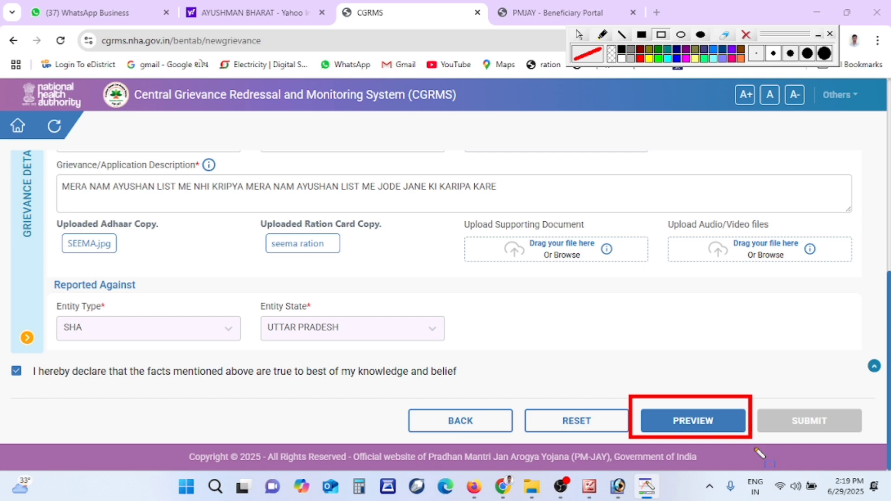
left_click(579, 35)
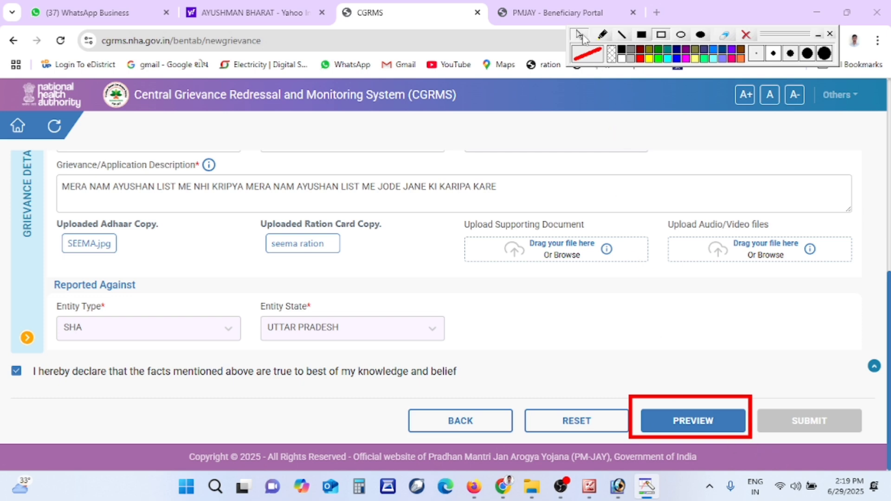
left_click(746, 35)
Preview the grievance, review its details down to the Reported Against section, and close the preview
left_click(708, 425)
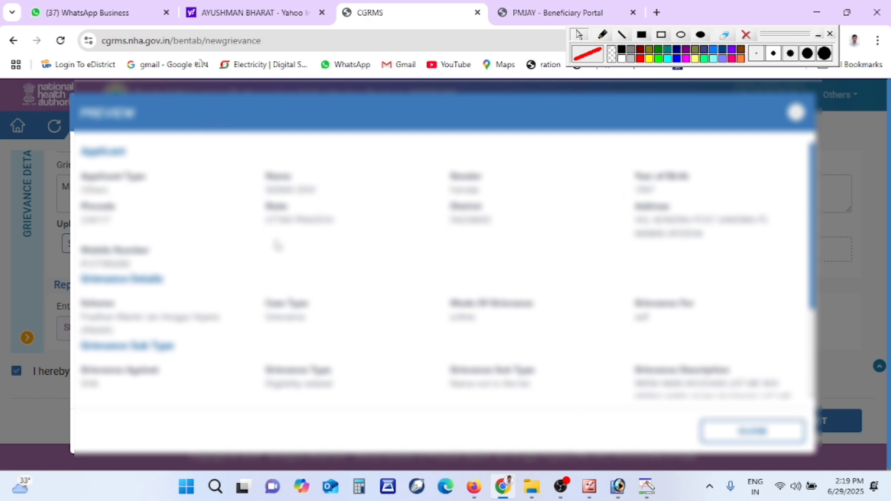
scroll(529, 219, "down", 2)
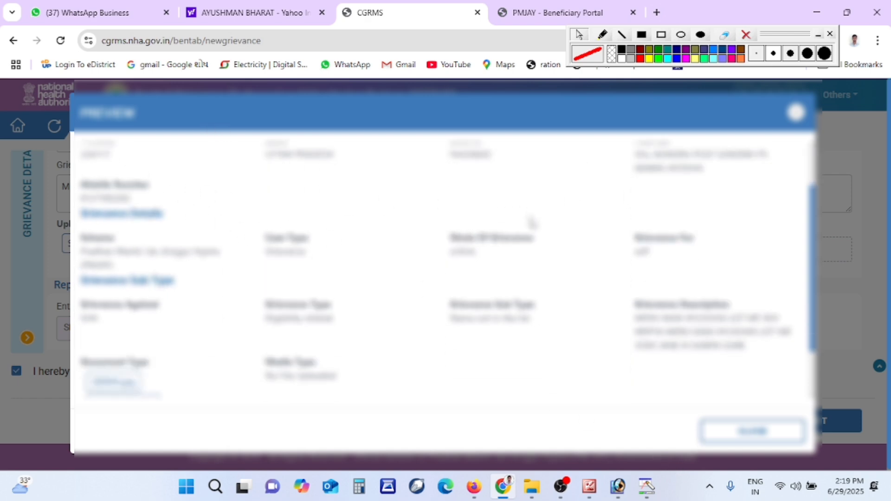
scroll(531, 222, "down", 2)
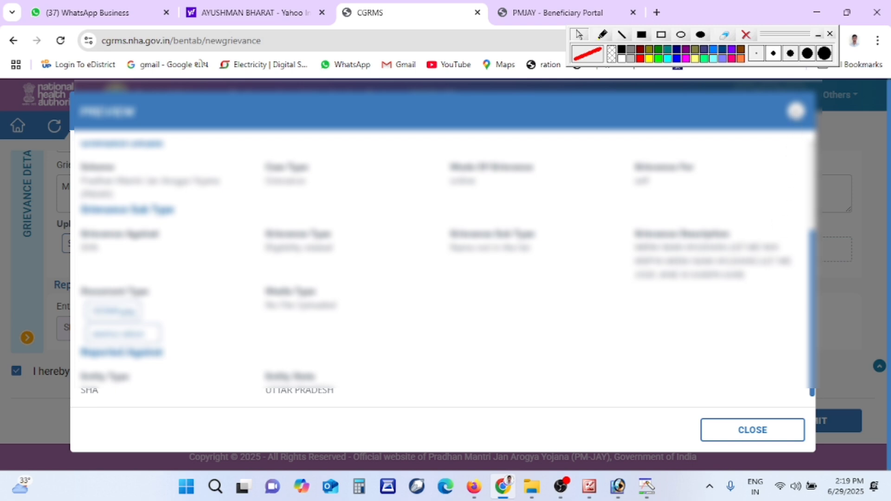
left_click(770, 432)
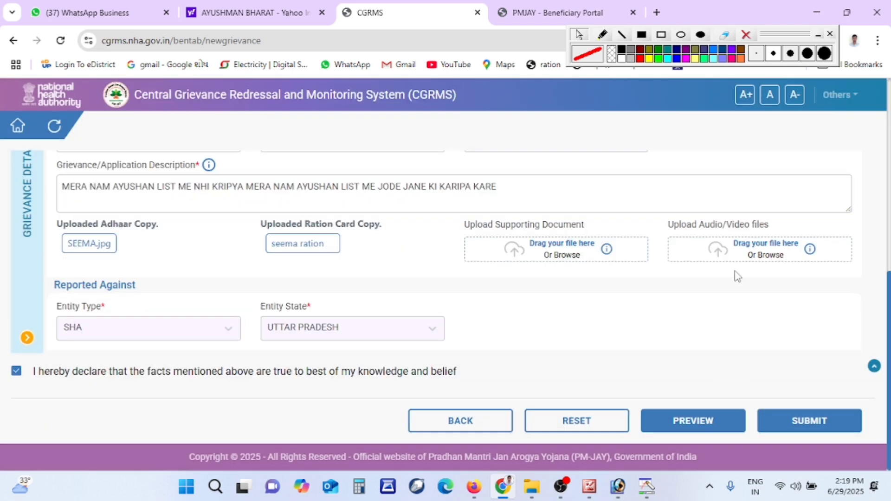
Outline the Submit option with a red rectangle, clear the marking and submit the grievance
left_click(661, 34)
mouse_move(746, 398)
left_mouse_down()
mouse_move(757, 418)
mouse_move(876, 432)
left_mouse_up()
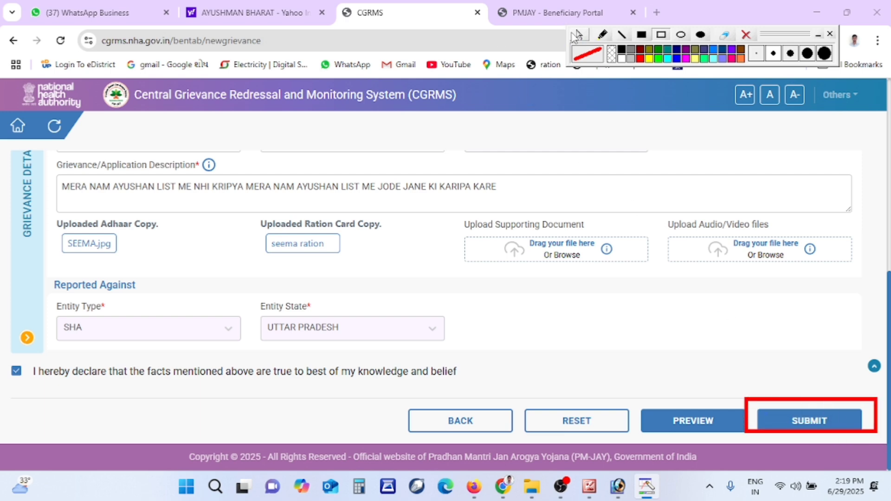
left_click(579, 34)
left_click(746, 34)
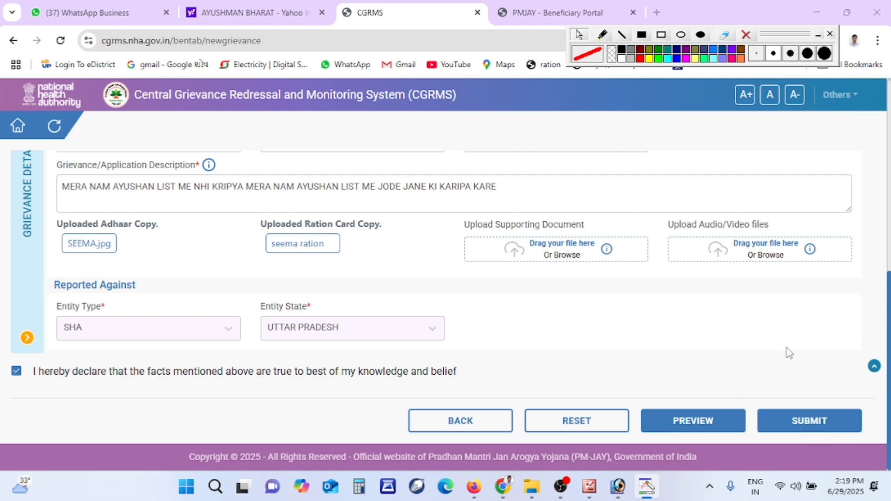
left_click(815, 424)
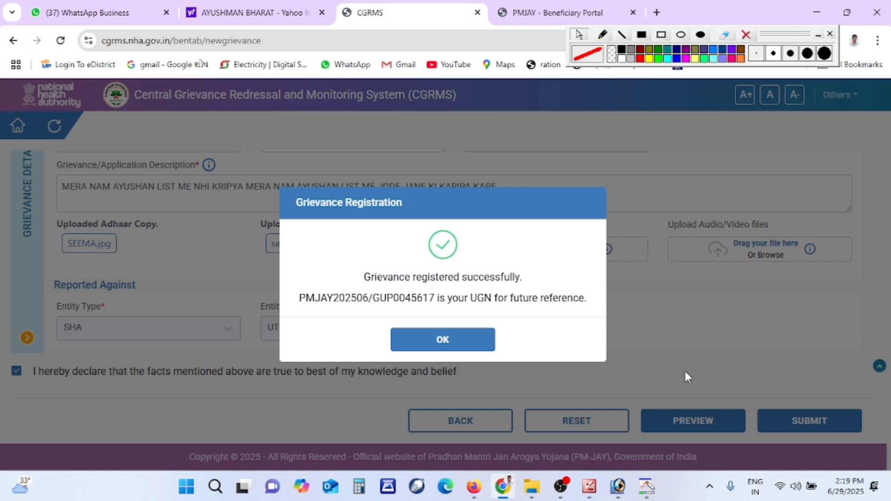
Outline the Grievance Registration title of the confirmation message with a red rectangle
left_click(661, 34)
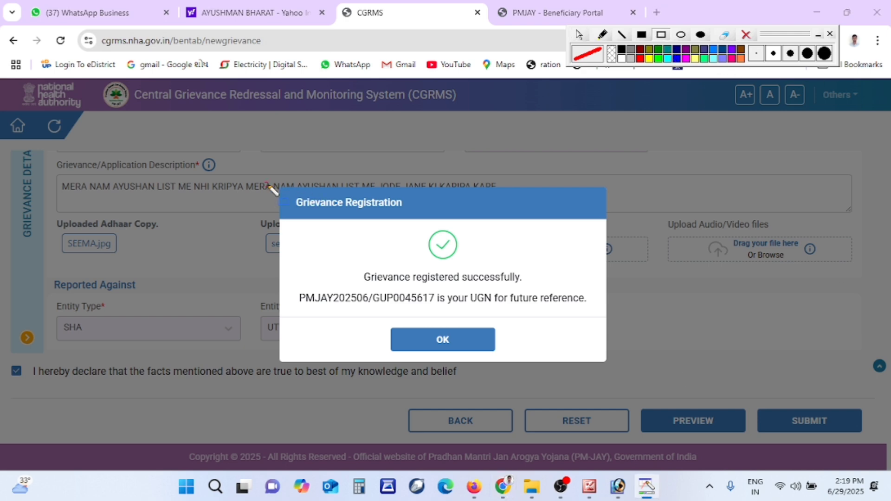
left_click_drag(267, 184, 441, 216)
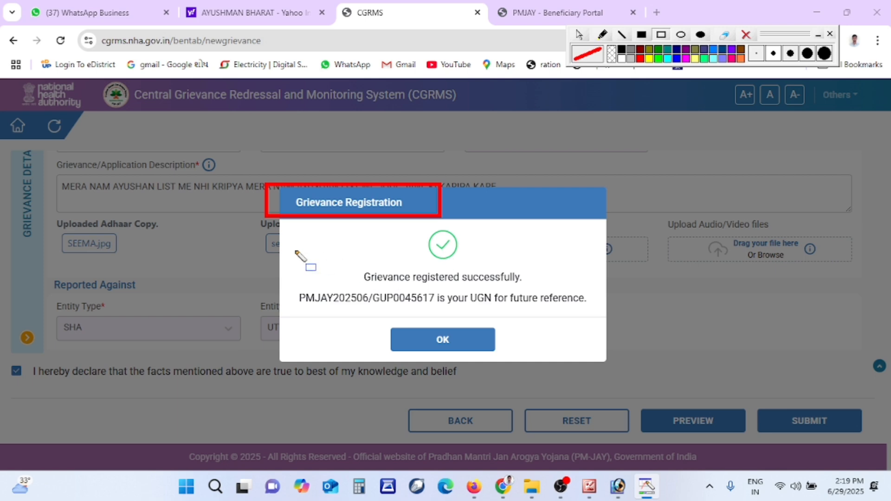